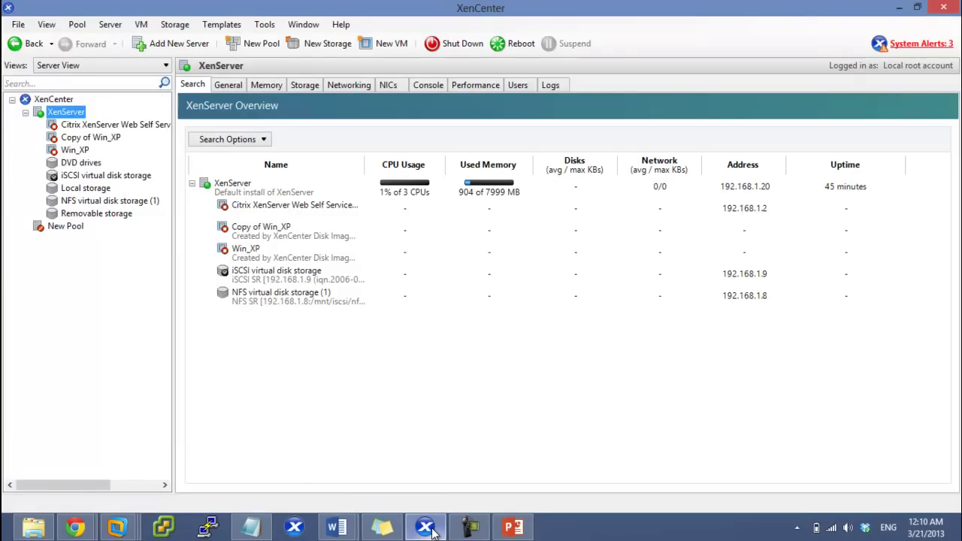
Step: Switch to PowerPoint and review the Virtual Machine Templates slide, checking back with XenCenter
{"action": "left_click", "coordinate": [507, 529]}
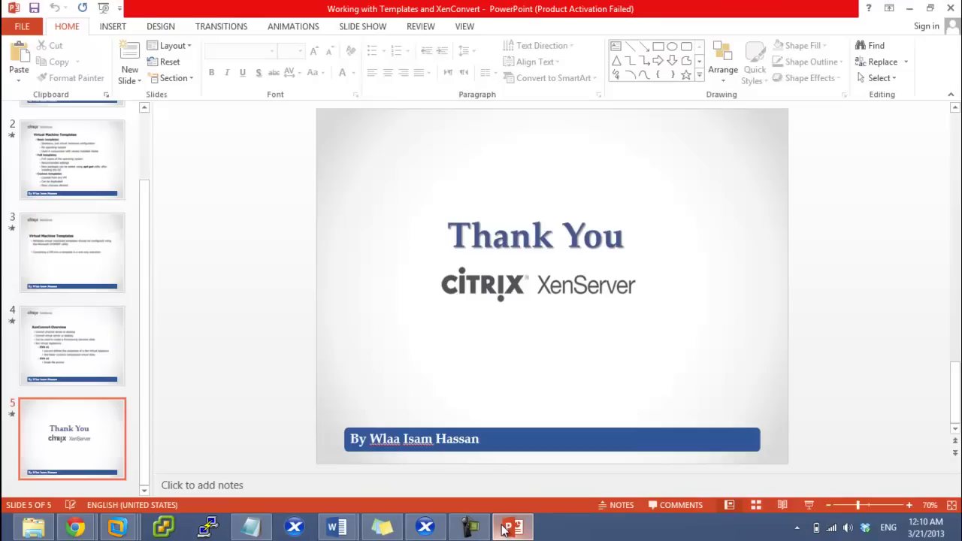
{"action": "key", "text": "Up"}
{"action": "key", "text": "Up"}
{"action": "key", "text": "Up"}
{"action": "key", "text": "Up"}
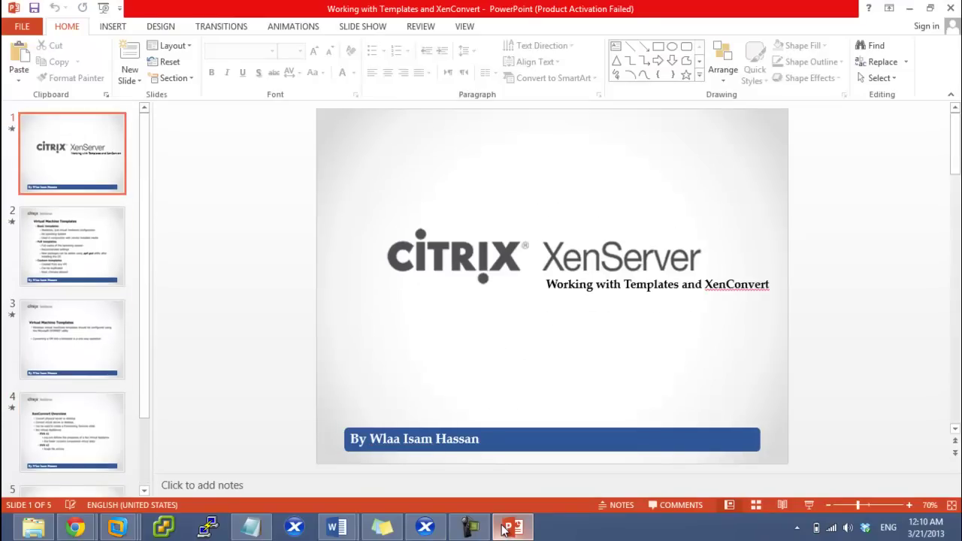
{"action": "key", "text": "Down"}
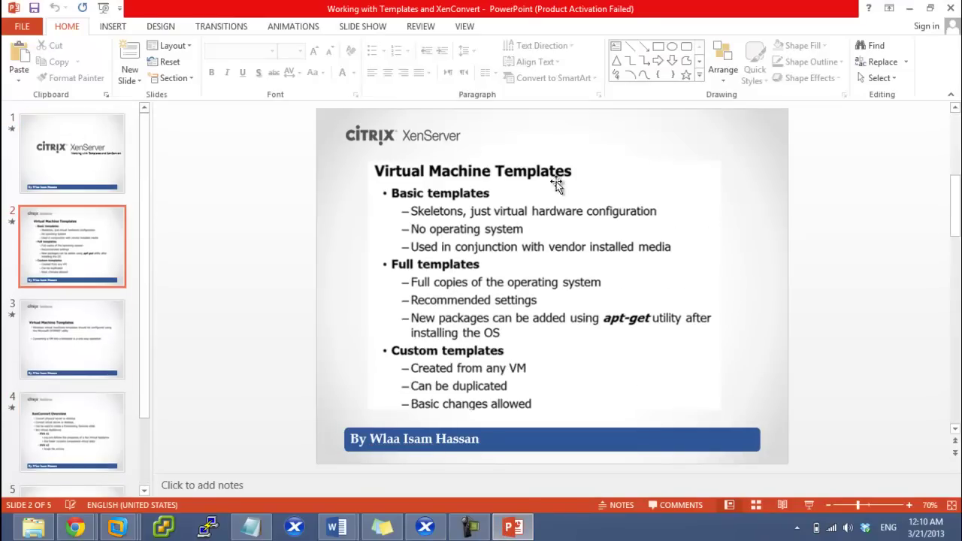
{"action": "left_click", "coordinate": [909, 8]}
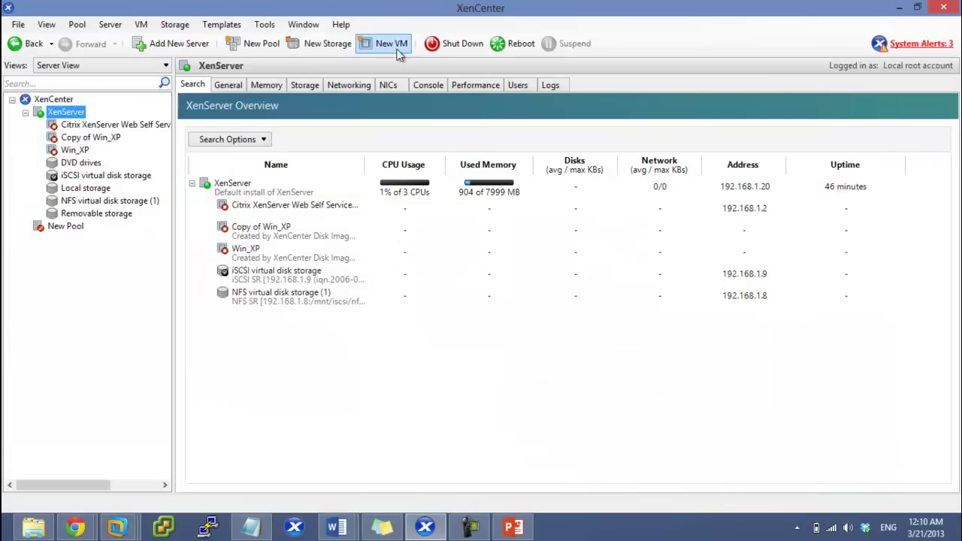
{"action": "left_click", "coordinate": [514, 527]}
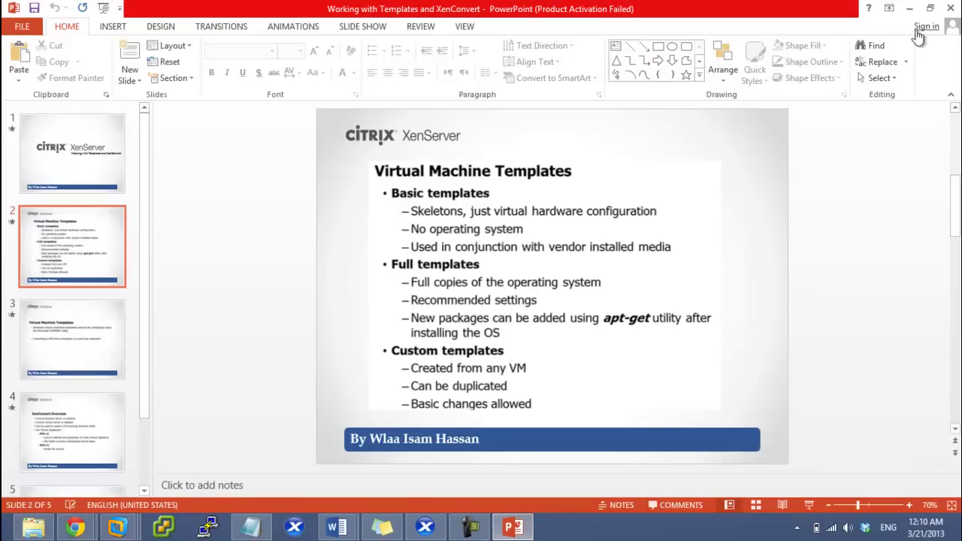
{"action": "left_click", "coordinate": [910, 8]}
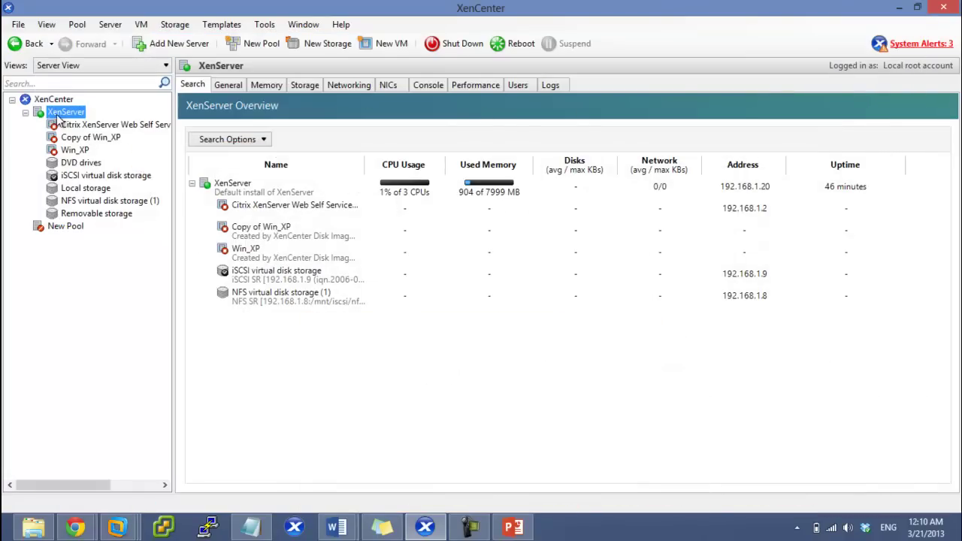
Step: Start creating a new VM on XenServer and look through the whole list of available VM templates
{"action": "left_click", "coordinate": [371, 46]}
{"action": "left_click", "coordinate": [395, 200]}
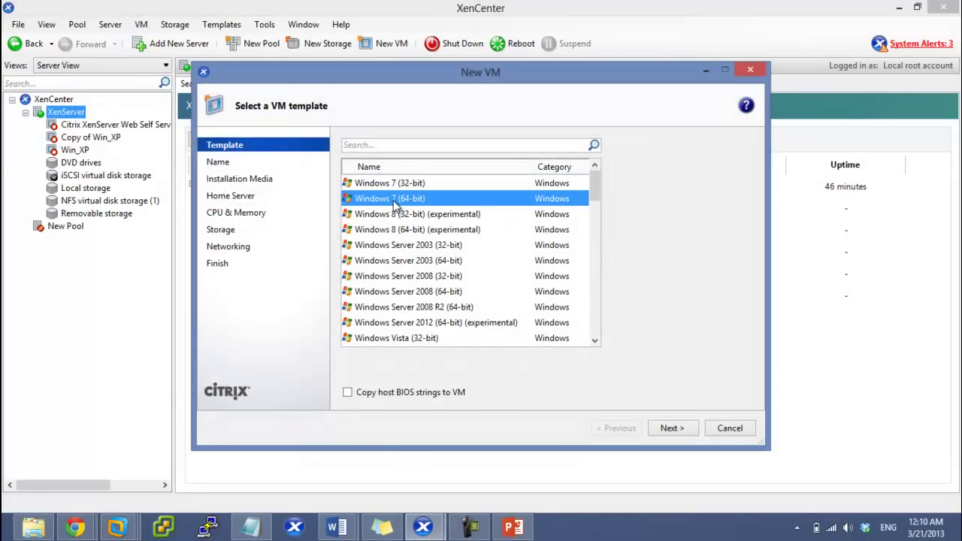
{"action": "key", "text": "Down"}
{"action": "key", "text": "Down"}
{"action": "key", "text": "Down"}
{"action": "key", "text": "Down"}
{"action": "key", "text": "Down"}
{"action": "key", "text": "Down"}
{"action": "key", "text": "Down"}
{"action": "key", "text": "Down"}
{"action": "key", "text": "Down"}
{"action": "key", "text": "Down"}
{"action": "key", "text": "Down"}
{"action": "key", "text": "Down"}
{"action": "key", "text": "Down"}
{"action": "key", "text": "Down"}
{"action": "key", "text": "Down"}
{"action": "key", "text": "Down"}
{"action": "key", "text": "Down"}
{"action": "key", "text": "Down"}
{"action": "key", "text": "Down"}
{"action": "key", "text": "Down"}
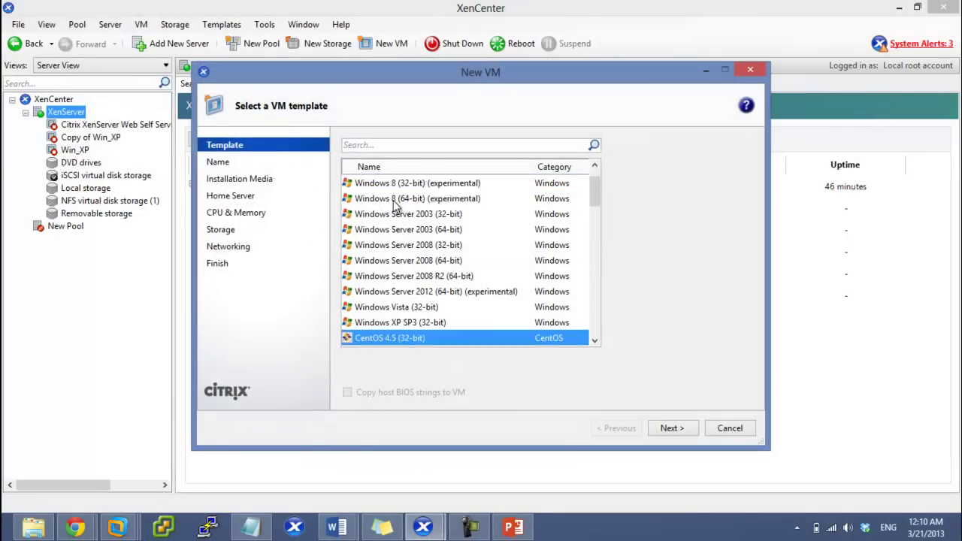
{"action": "key", "text": "Down"}
{"action": "key", "text": "Down"}
{"action": "key", "text": "Down"}
{"action": "key", "text": "Down"}
{"action": "key", "text": "Down"}
{"action": "key", "text": "Down"}
{"action": "key", "text": "Down"}
{"action": "key", "text": "Down"}
{"action": "key", "text": "Down"}
{"action": "key", "text": "Down"}
{"action": "key", "text": "Down"}
{"action": "key", "text": "Down"}
{"action": "key", "text": "Down"}
{"action": "key", "text": "Down"}
{"action": "key", "text": "Down"}
{"action": "key", "text": "Down"}
{"action": "key", "text": "Down"}
{"action": "key", "text": "Down"}
{"action": "key", "text": "Down"}
{"action": "key", "text": "Down"}
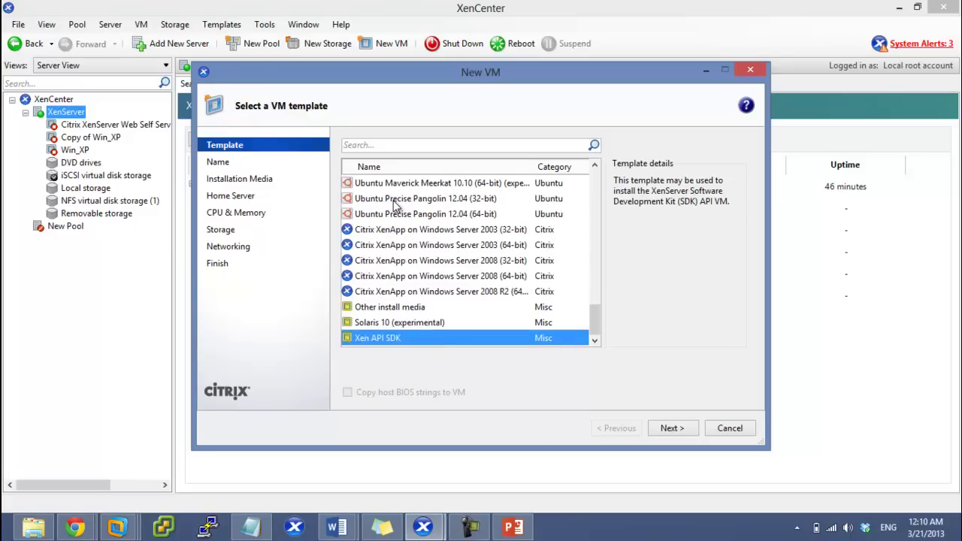
{"action": "key", "text": "Up"}
{"action": "key", "text": "Up"}
{"action": "key", "text": "Up"}
{"action": "key", "text": "Up"}
{"action": "key", "text": "Up"}
{"action": "key", "text": "Up"}
{"action": "key", "text": "Up"}
{"action": "key", "text": "Up"}
{"action": "key", "text": "Up"}
{"action": "key", "text": "Up"}
{"action": "key", "text": "Up"}
{"action": "key", "text": "Up"}
{"action": "key", "text": "Up"}
{"action": "key", "text": "Up"}
{"action": "key", "text": "Up"}
{"action": "key", "text": "Up"}
{"action": "key", "text": "Up"}
{"action": "key", "text": "Up"}
{"action": "key", "text": "Up"}
{"action": "key", "text": "Up"}
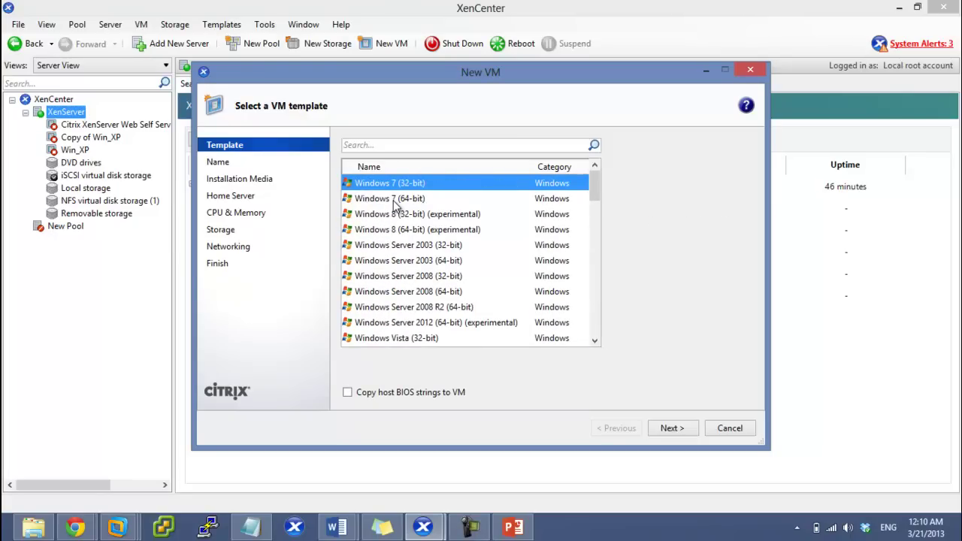
Step: Base the new VM on the Windows 7 (32-bit) template, keeping the default name and DVD drive 0 on XenServer as installation media
{"action": "left_click", "coordinate": [393, 201]}
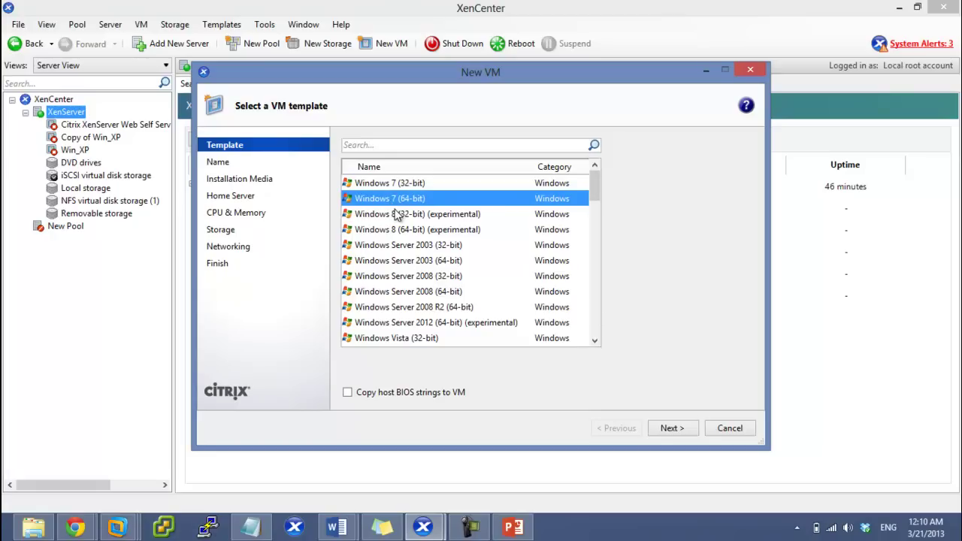
{"action": "left_click", "coordinate": [387, 185]}
{"action": "left_click", "coordinate": [667, 430]}
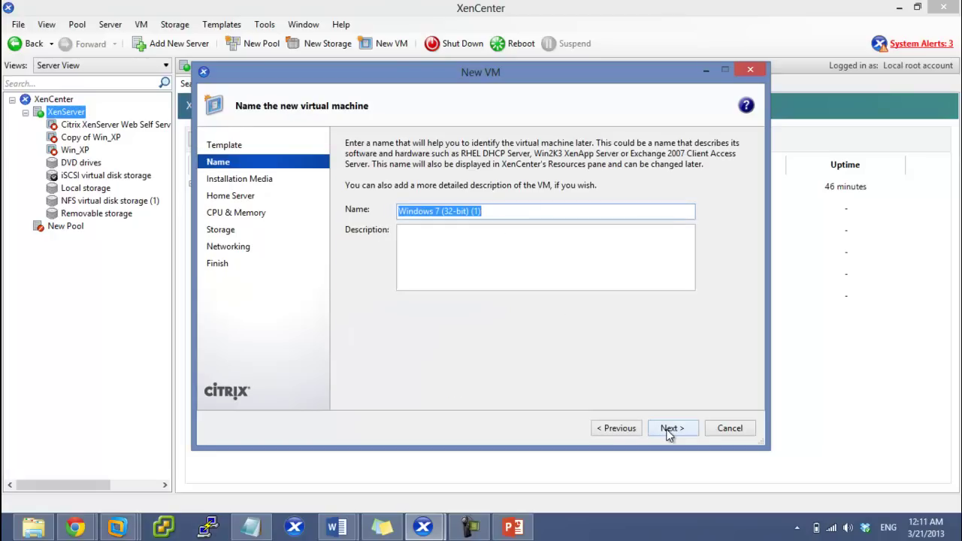
{"action": "left_click", "coordinate": [669, 430]}
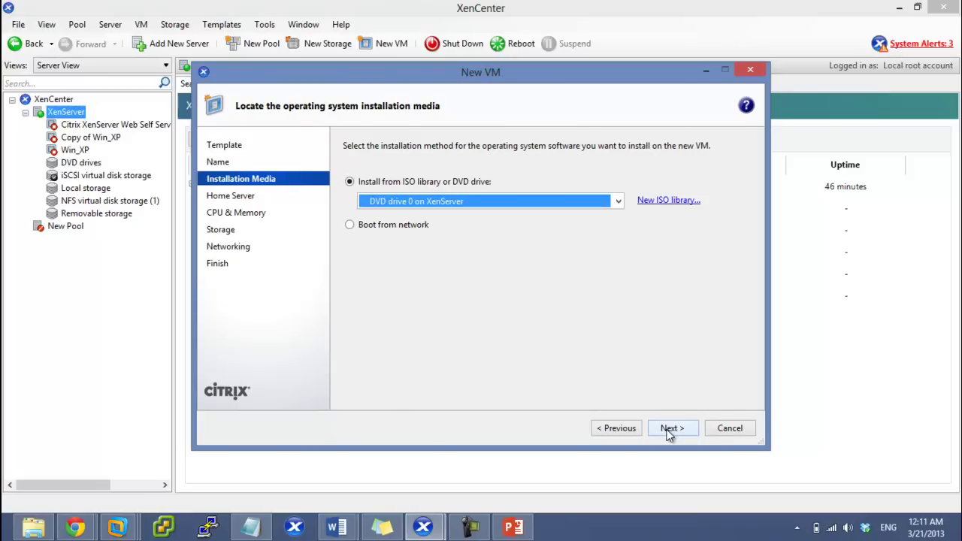
{"action": "left_click", "coordinate": [669, 430]}
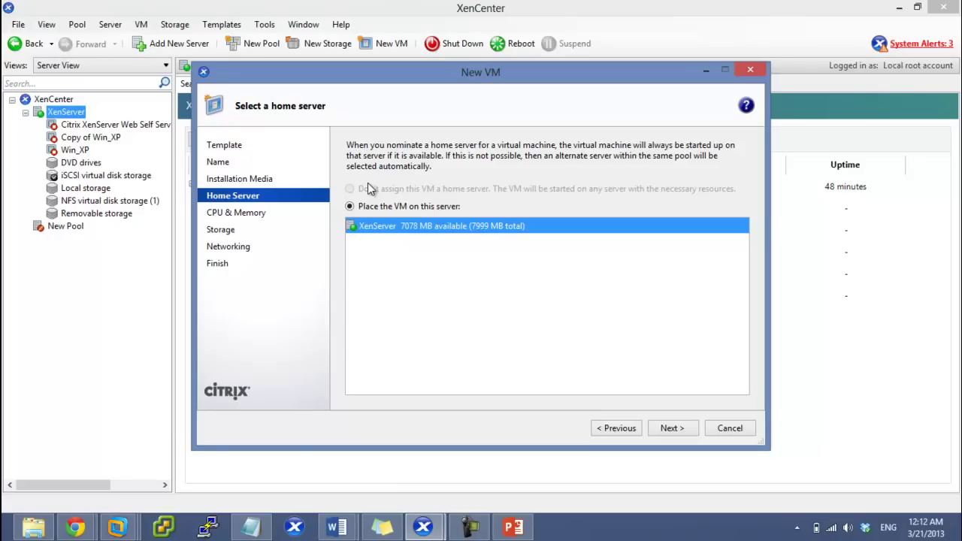
Step: Accept XenServer as the VM's home server and keep 1 vCPU and 2048 MB of memory
{"action": "left_click", "coordinate": [672, 428]}
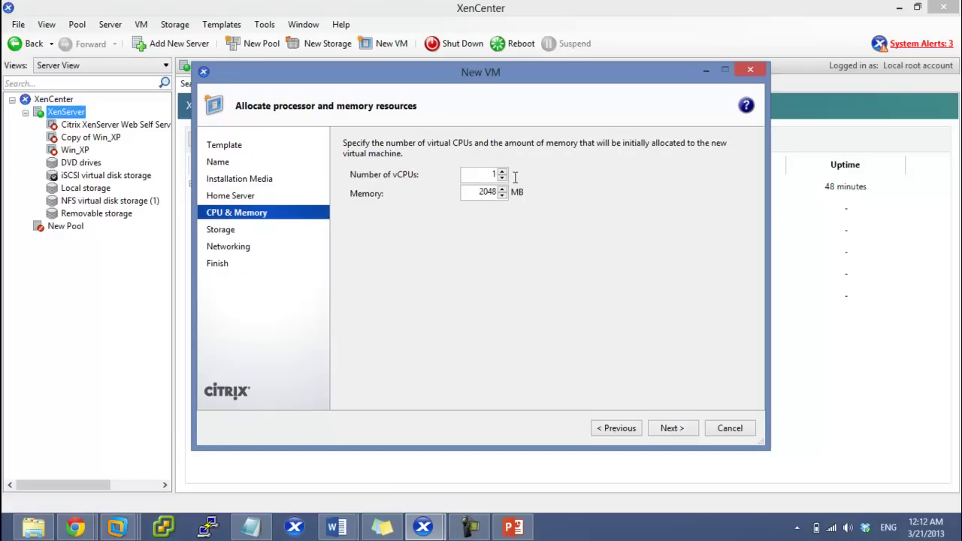
{"action": "double_click", "coordinate": [486, 177]}
{"action": "double_click", "coordinate": [474, 193]}
{"action": "left_click", "coordinate": [673, 429]}
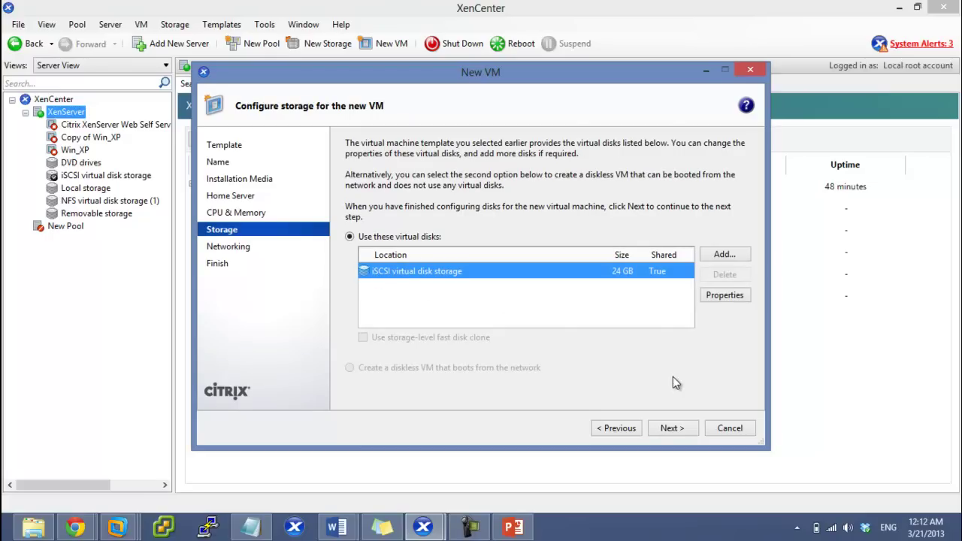
Step: Add a 1 GB virtual disk on NFS virtual disk storage (1) and accept the VM's storage configuration
{"action": "left_click", "coordinate": [714, 255]}
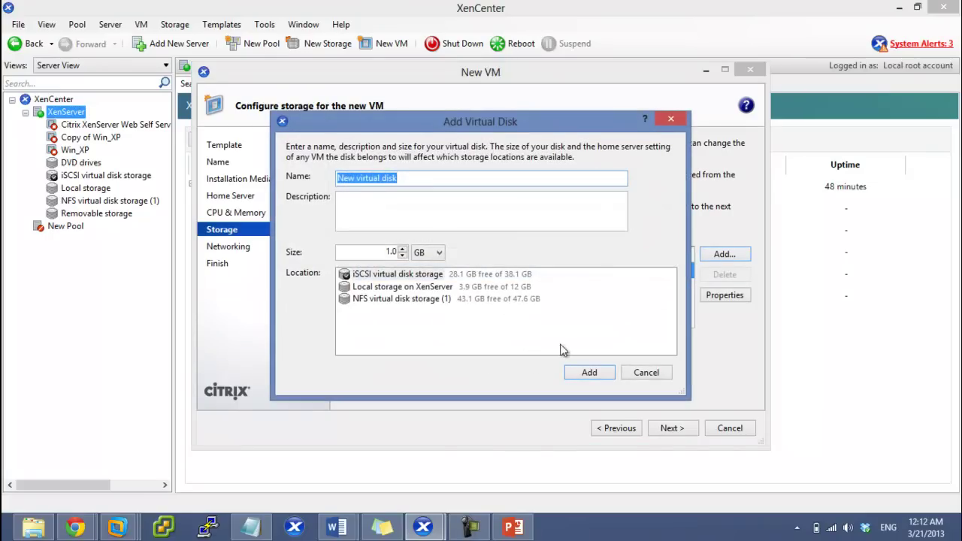
{"action": "left_click", "coordinate": [406, 299]}
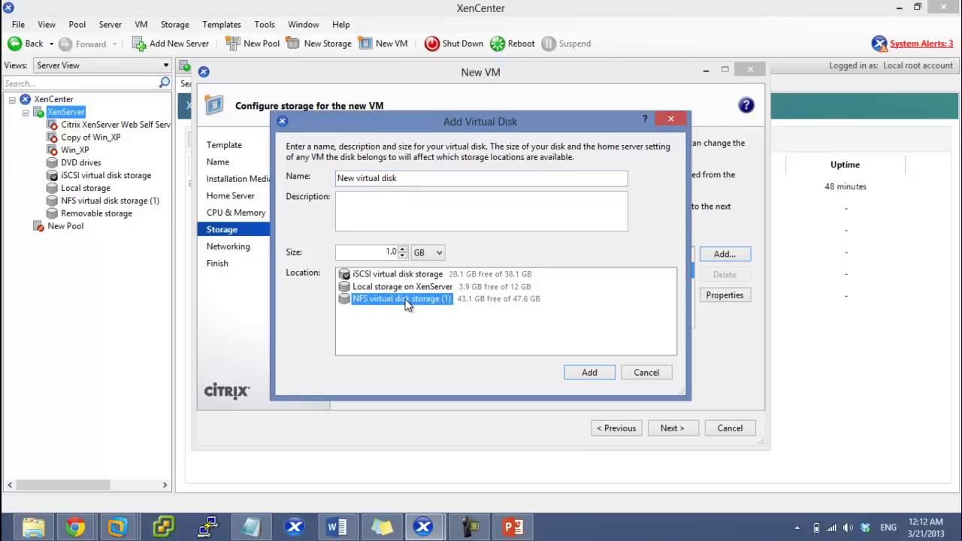
{"action": "left_click", "coordinate": [591, 373]}
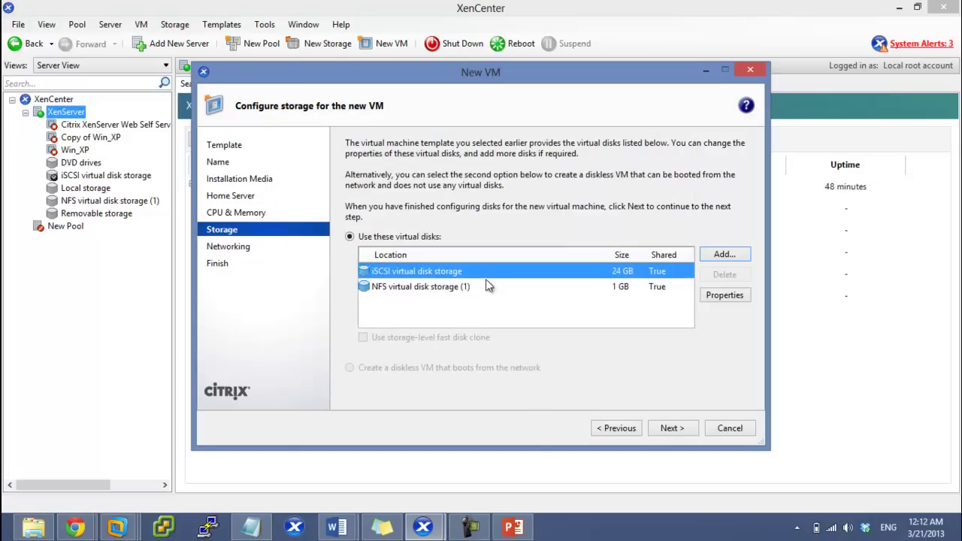
{"action": "left_click", "coordinate": [432, 292]}
{"action": "left_click", "coordinate": [423, 274]}
{"action": "left_click", "coordinate": [670, 430]}
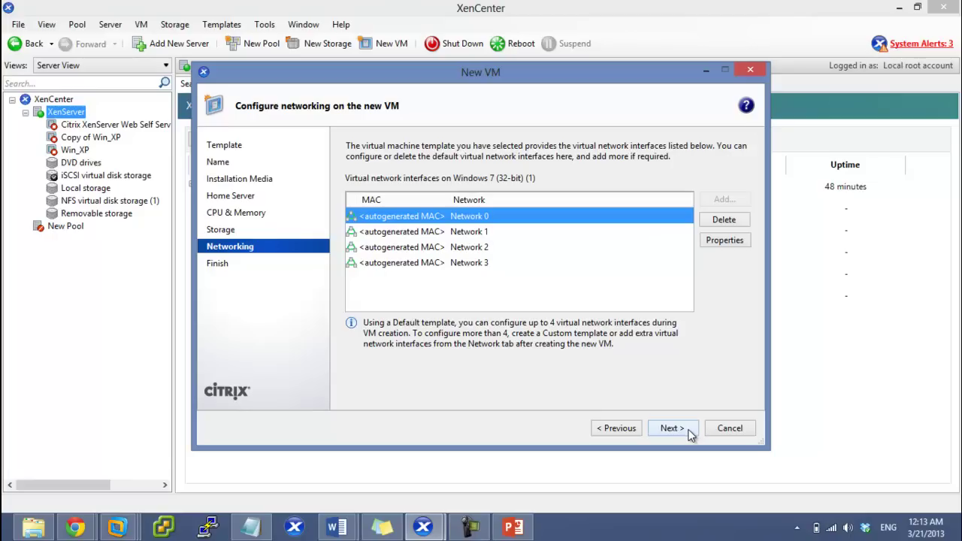
Step: Accept the default network interfaces and create the VM with automatic start turned off
{"action": "left_click", "coordinate": [690, 435]}
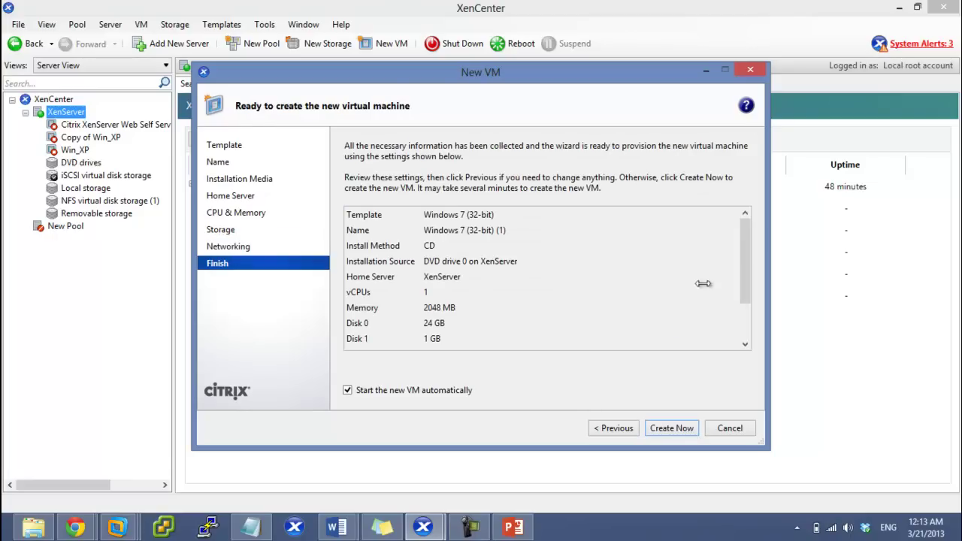
{"action": "mouse_move", "coordinate": [741, 286]}
{"action": "left_mouse_down"}
{"action": "mouse_move", "coordinate": [748, 280]}
{"action": "mouse_move", "coordinate": [750, 320]}
{"action": "mouse_move", "coordinate": [739, 286]}
{"action": "left_mouse_up"}
{"action": "left_click", "coordinate": [456, 394]}
{"action": "left_click", "coordinate": [655, 431]}
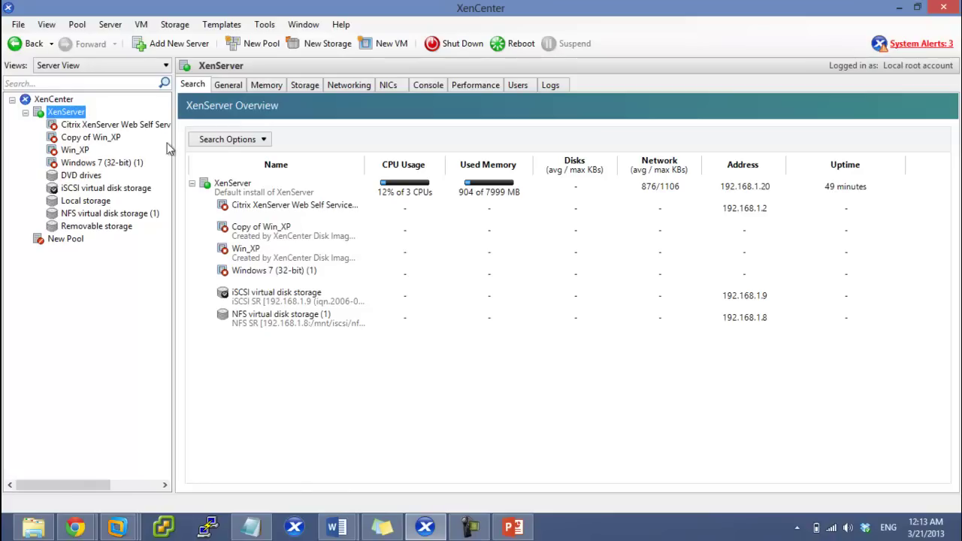
Step: View the copy options for the Windows 7 (32-bit) (1) VM without copying it, and recheck the Virtual Machine Templates slide in PowerPoint
{"action": "left_click", "coordinate": [100, 164]}
{"action": "right_click", "coordinate": [100, 164]}
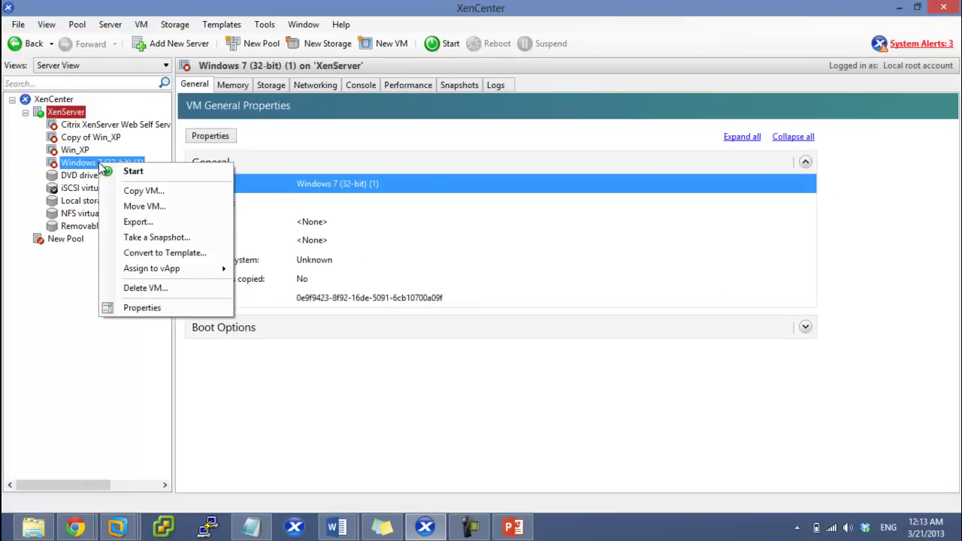
{"action": "left_click", "coordinate": [165, 193]}
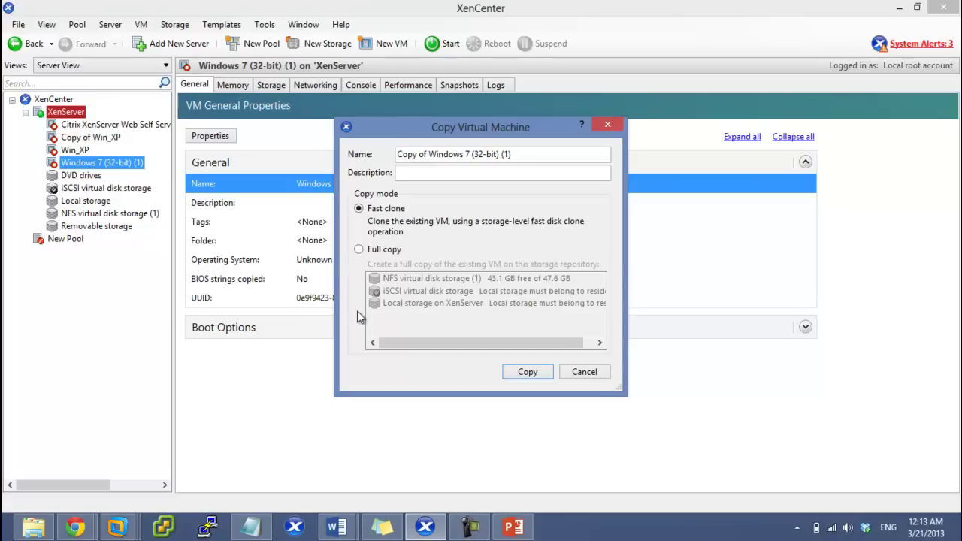
{"action": "left_click", "coordinate": [574, 372]}
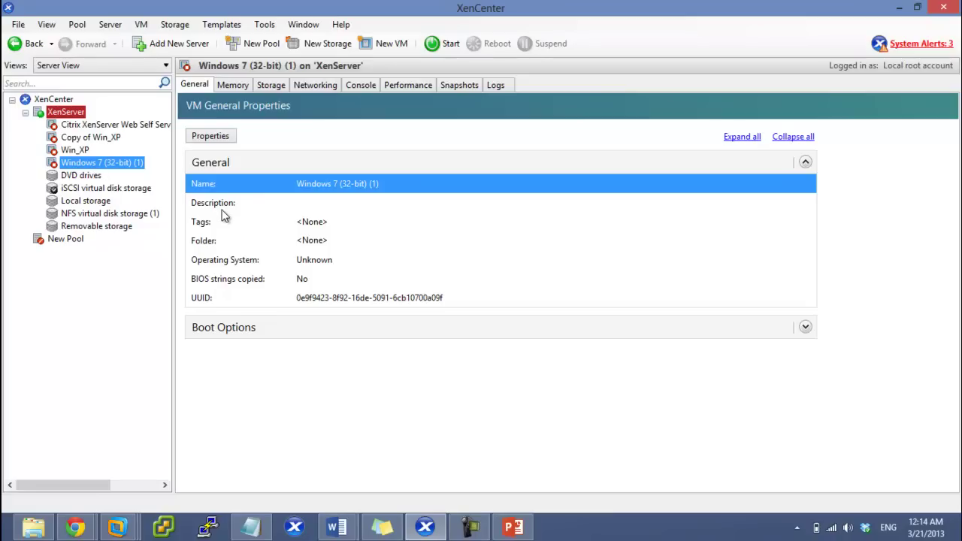
{"action": "left_click", "coordinate": [512, 527]}
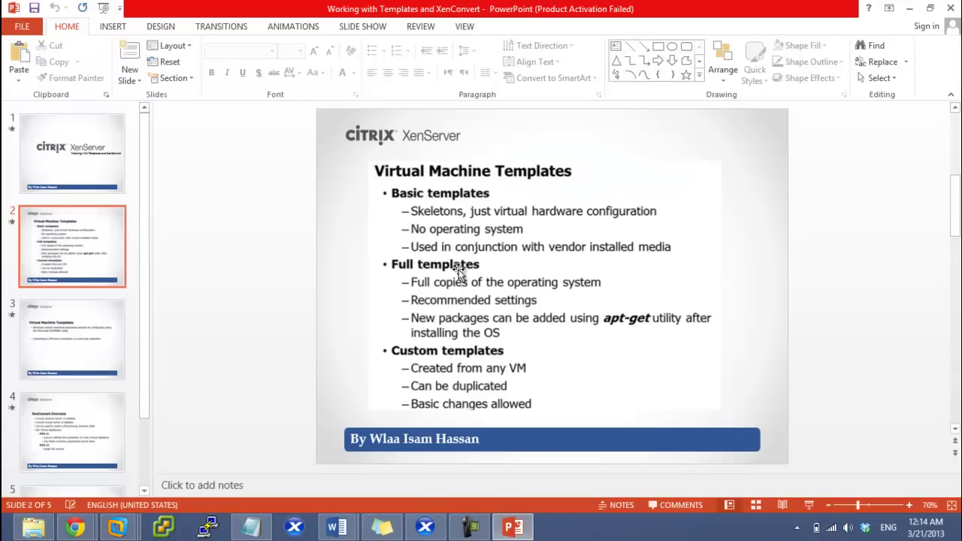
{"action": "left_click", "coordinate": [910, 11]}
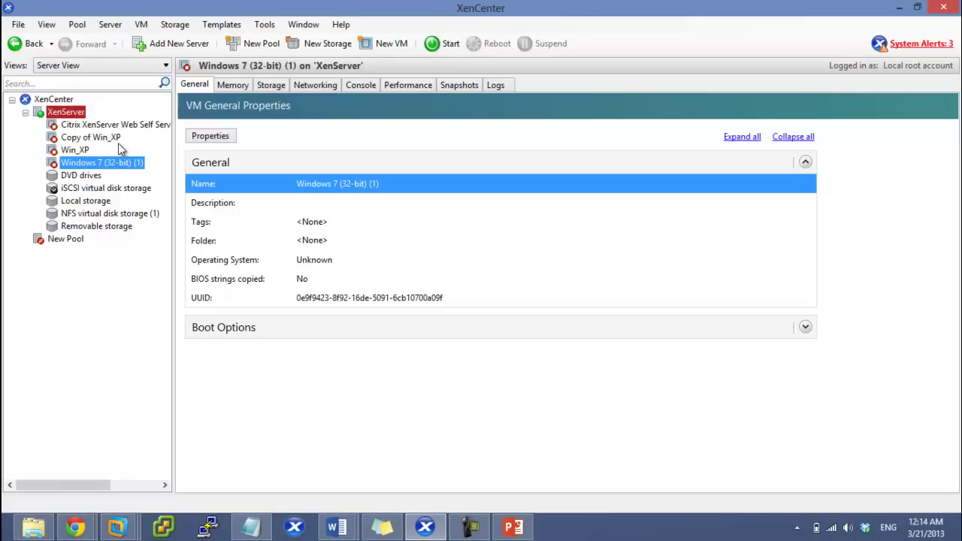
Step: Convert the Windows 7 (32-bit) (1) virtual machine to a template
{"action": "right_click", "coordinate": [76, 170]}
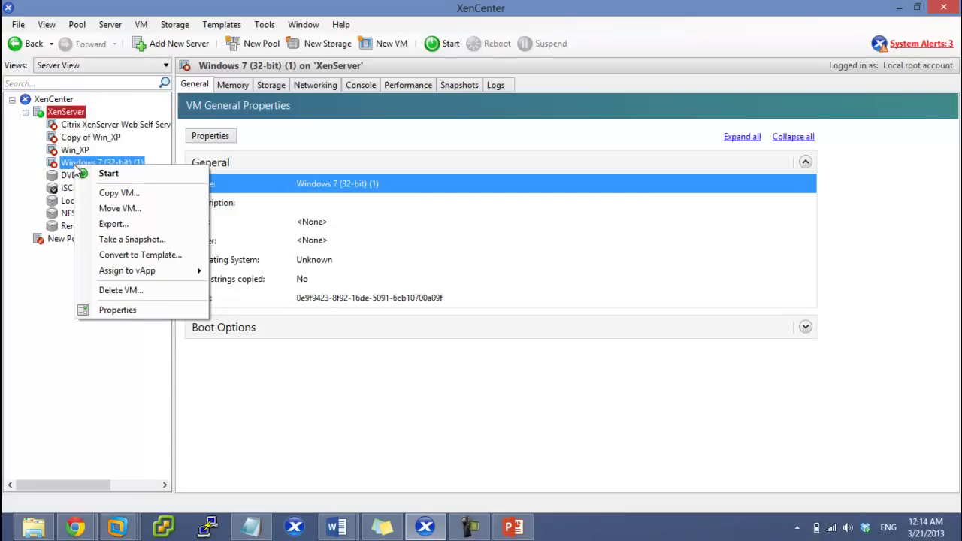
{"action": "left_click", "coordinate": [138, 260]}
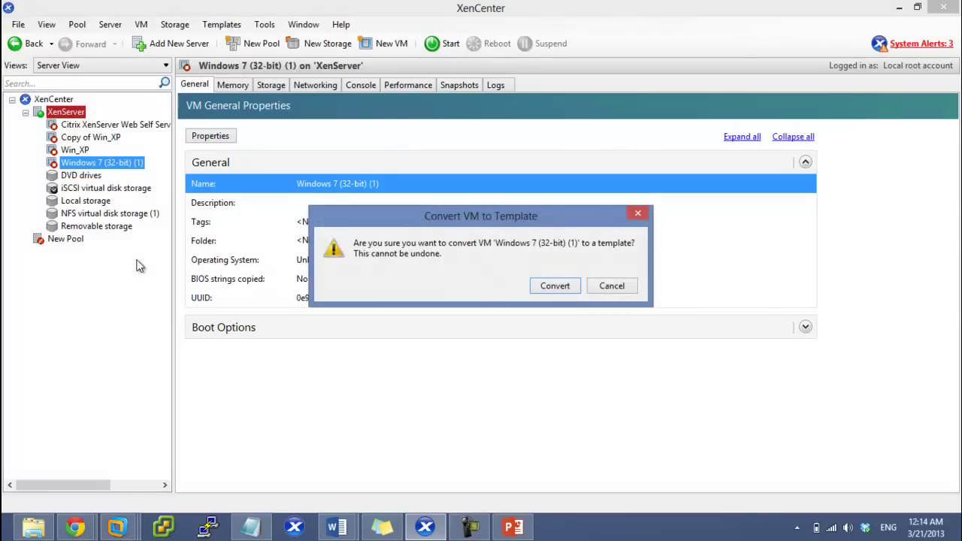
{"action": "left_click", "coordinate": [555, 286]}
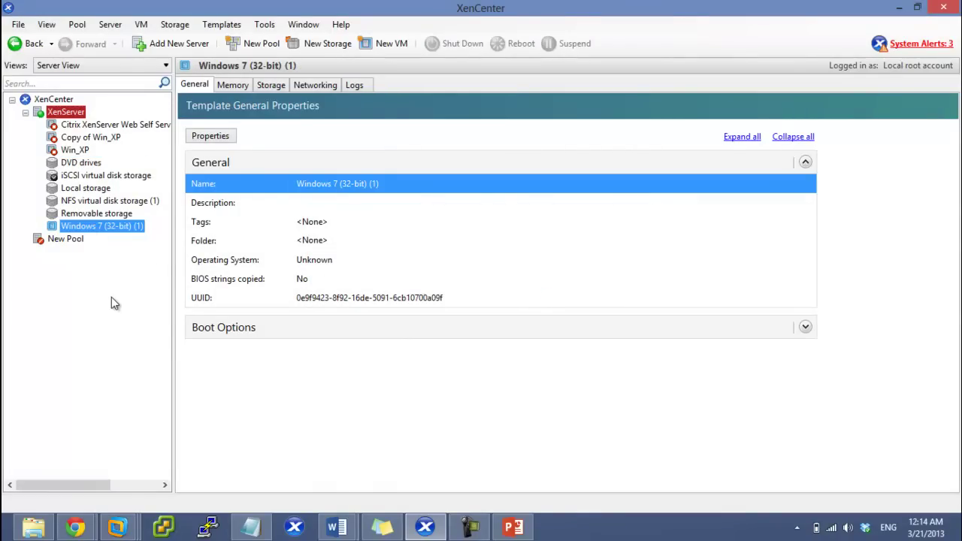
Step: Compare the Win_XP VM with the Windows 7 (32-bit) (1) template and view the actions available for the template
{"action": "left_click", "coordinate": [82, 151]}
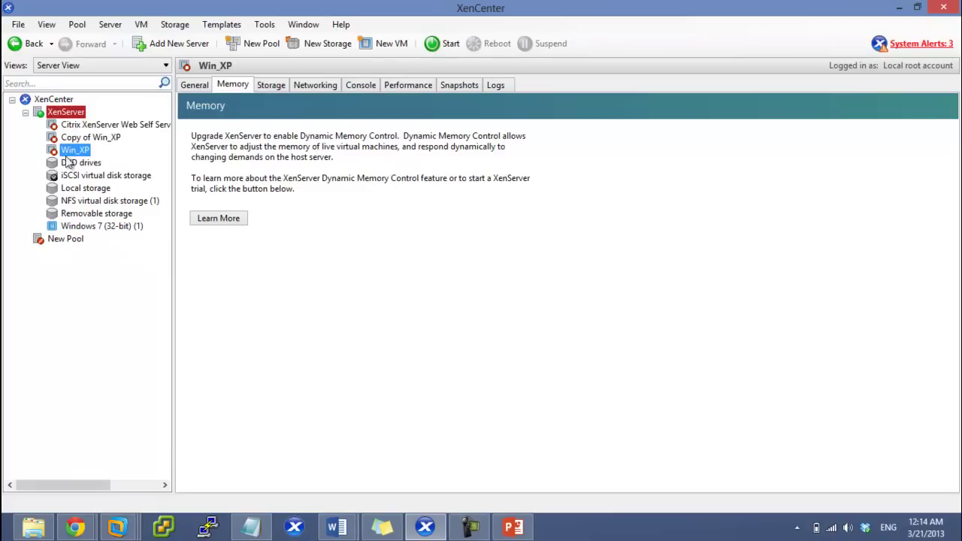
{"action": "left_click", "coordinate": [89, 228]}
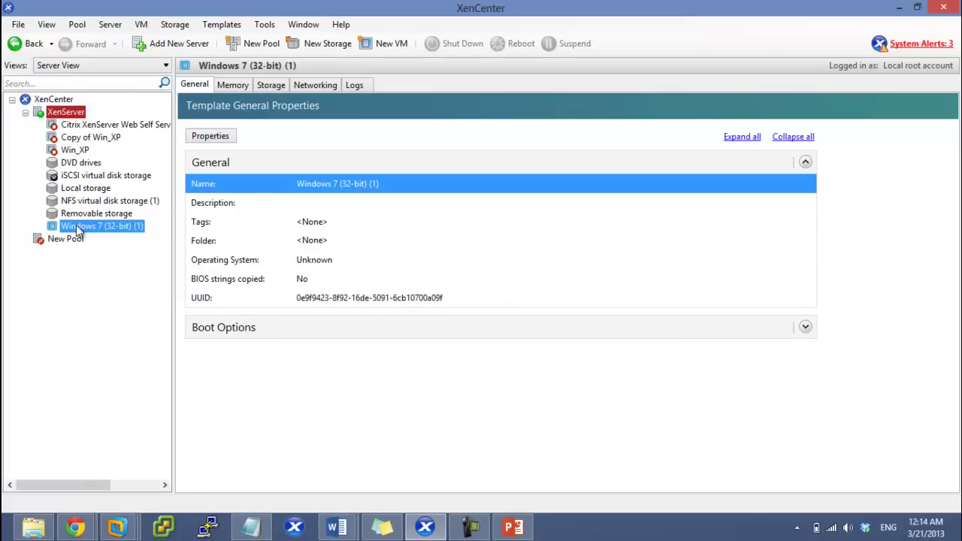
{"action": "right_click", "coordinate": [78, 227]}
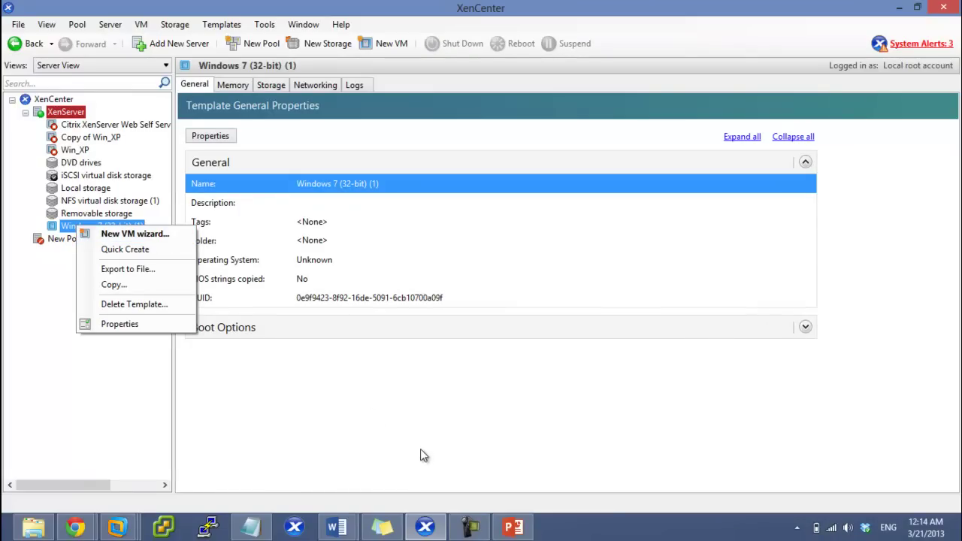
Step: Switch to PowerPoint and read slide 3 about configuring and converting VM templates, returning to slide 2
{"action": "left_click", "coordinate": [424, 528]}
{"action": "left_click", "coordinate": [85, 335]}
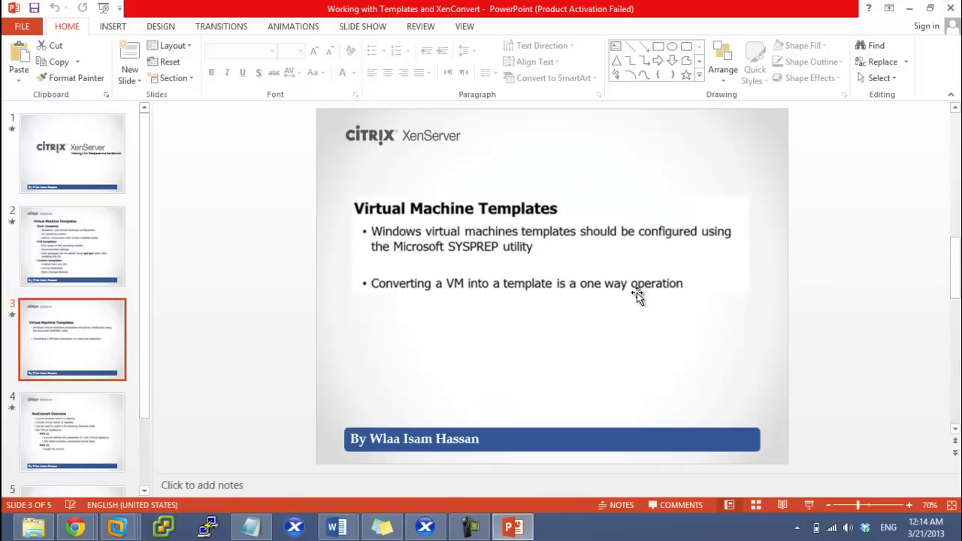
{"action": "left_click", "coordinate": [85, 240]}
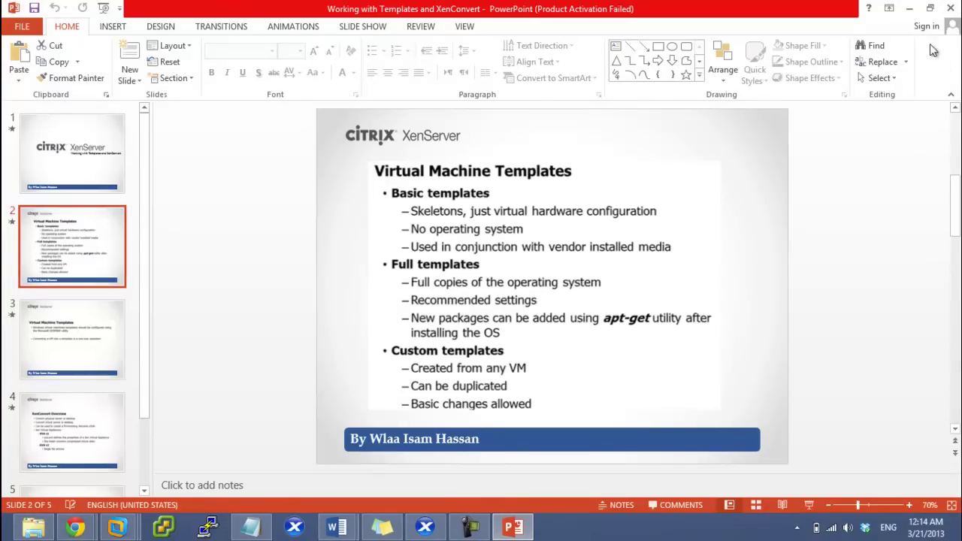
Step: Switch to XenCenter and view the New VM wizard's template list from the Windows 7 (32-bit) (1) template, then cancel it
{"action": "left_click", "coordinate": [910, 8]}
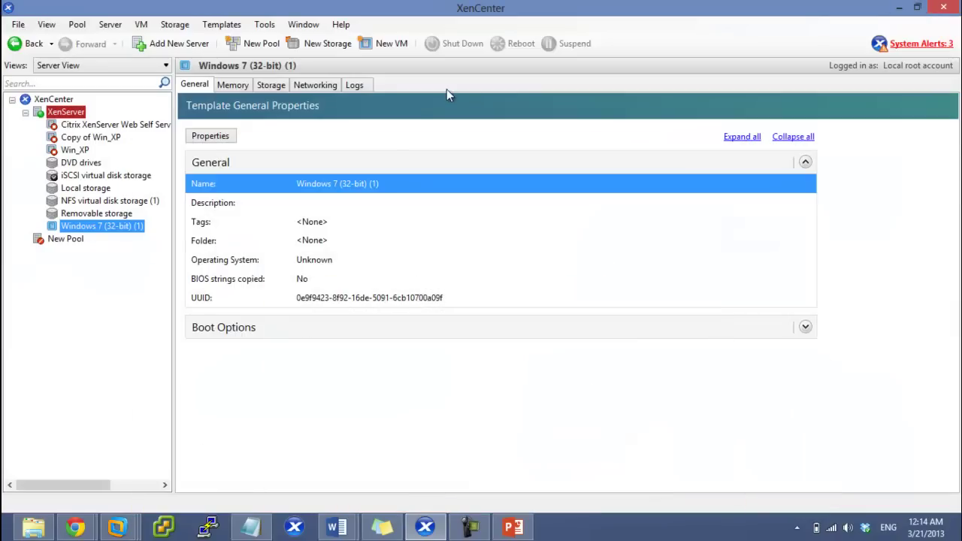
{"action": "right_click", "coordinate": [118, 229]}
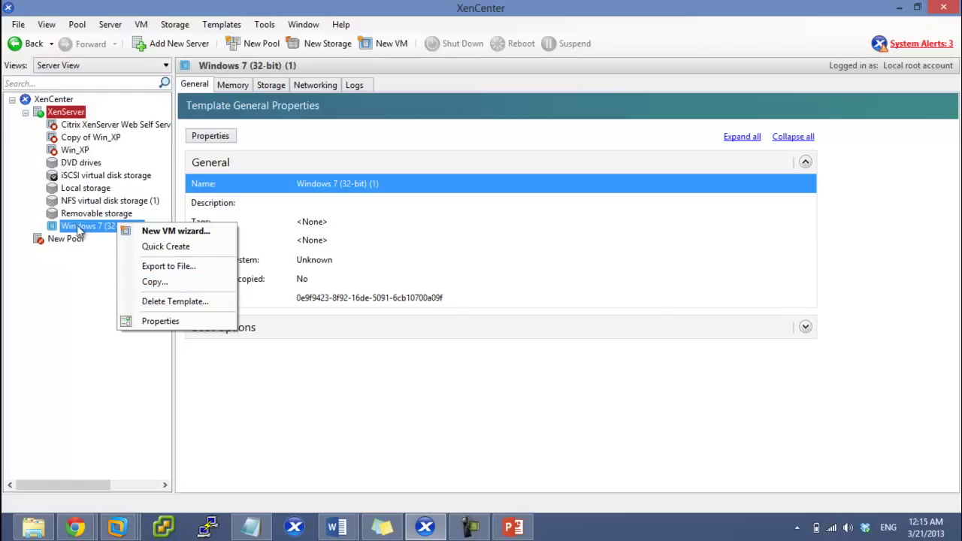
{"action": "left_click", "coordinate": [161, 231]}
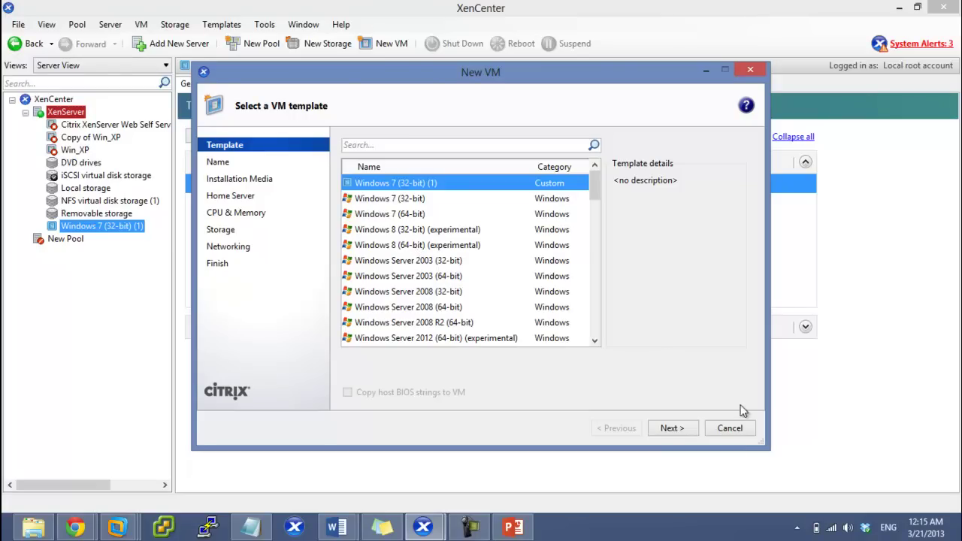
{"action": "left_click", "coordinate": [729, 429]}
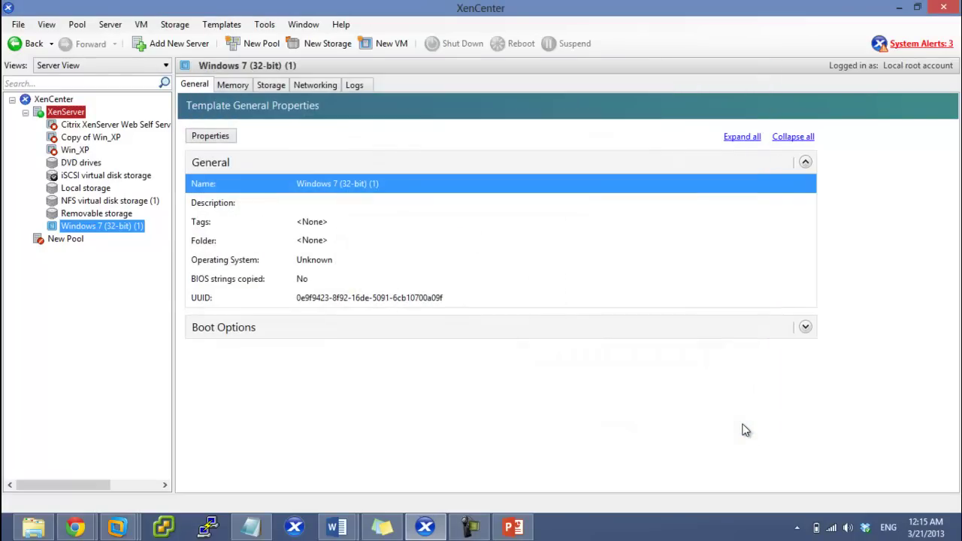
Step: Try to quick-create a virtual machine from the Windows 7 (32-bit) (1) template and recheck the template's available actions
{"action": "right_click", "coordinate": [126, 235]}
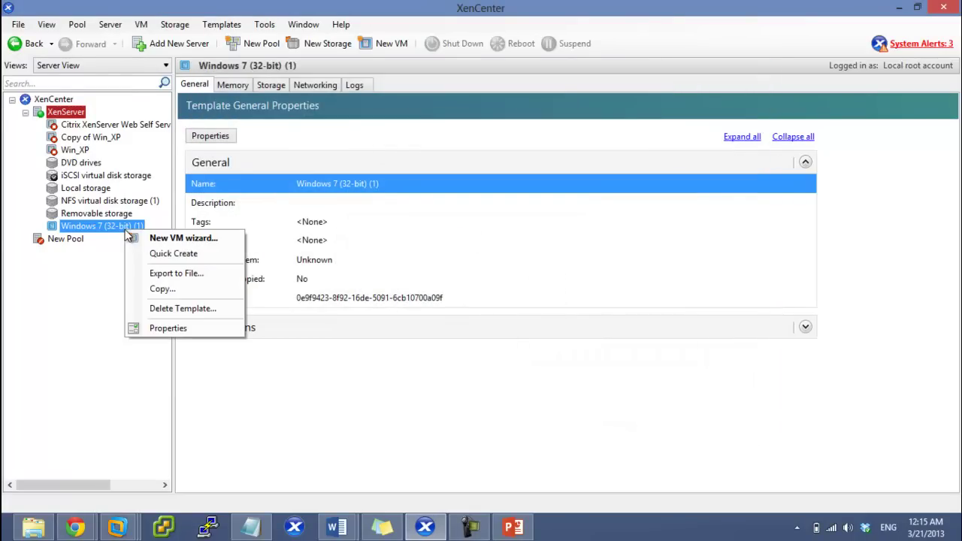
{"action": "left_click", "coordinate": [184, 254]}
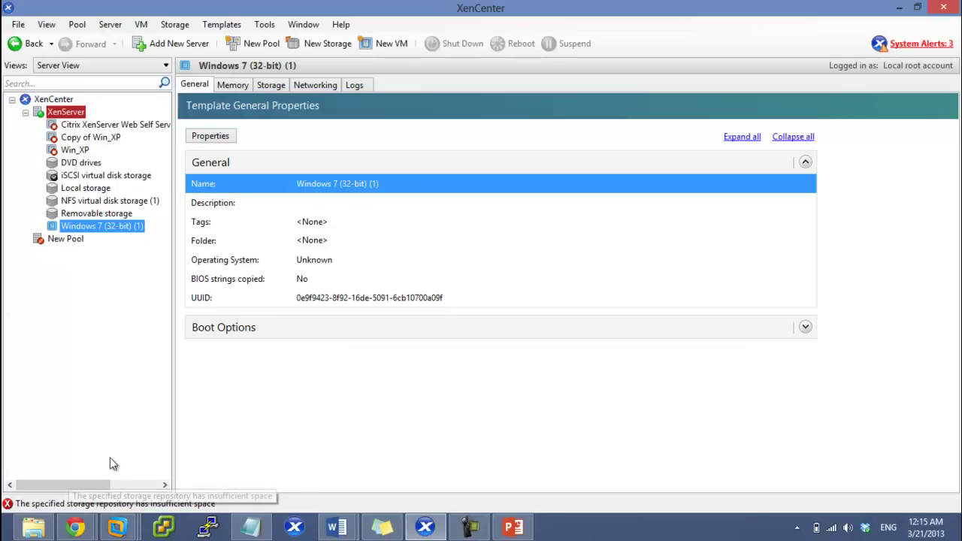
{"action": "right_click", "coordinate": [93, 223]}
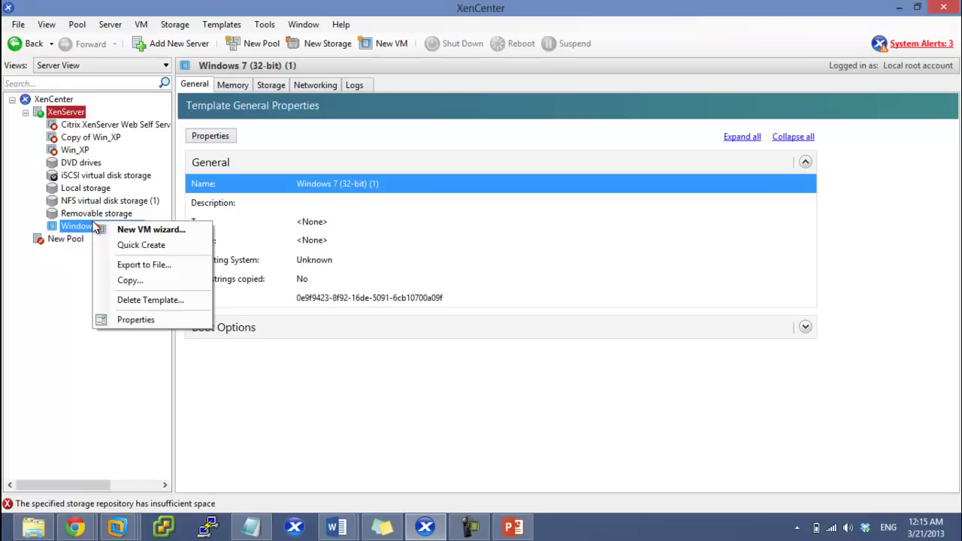
{"action": "left_click", "coordinate": [65, 230]}
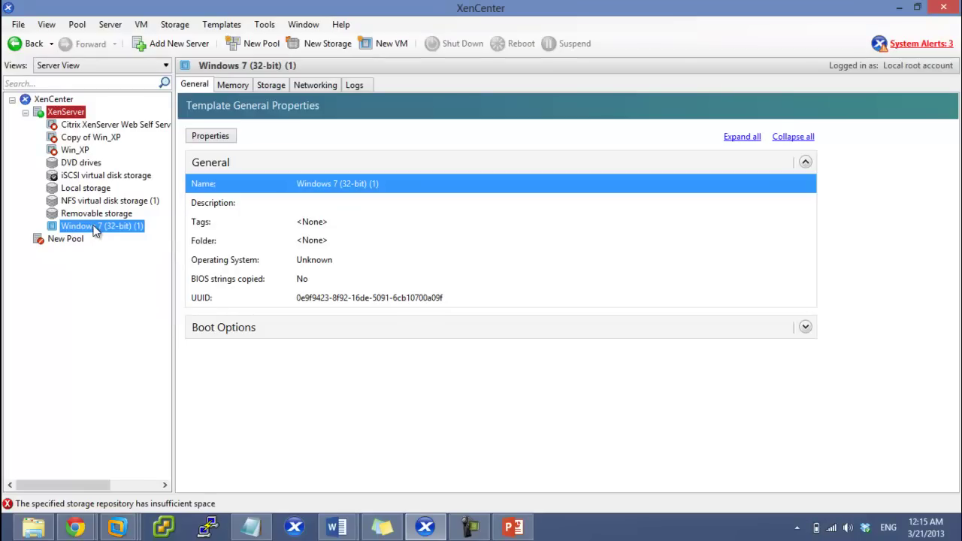
Step: View the New VM wizard for the Windows 7 (32-bit) (1) template up to the installation media options, then cancel it
{"action": "right_click", "coordinate": [95, 231]}
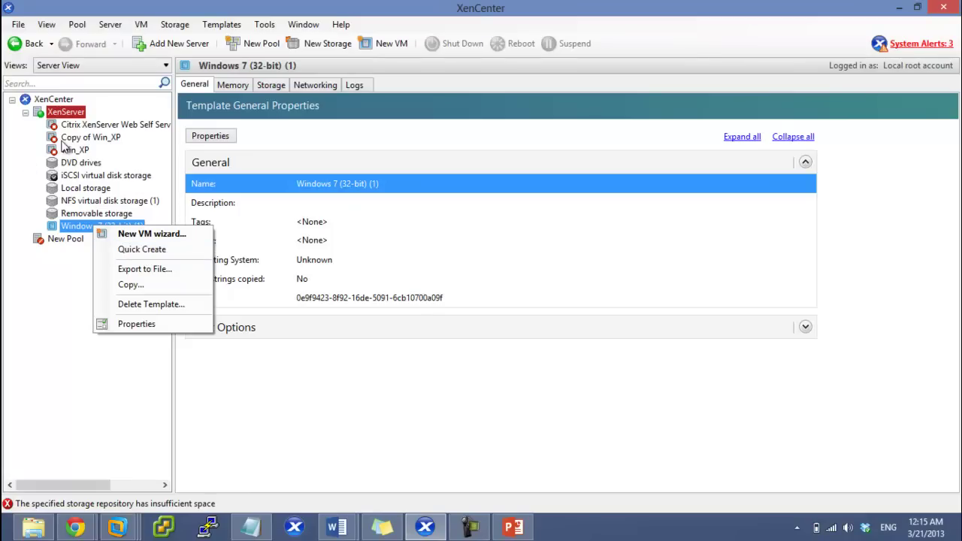
{"action": "left_click", "coordinate": [177, 238]}
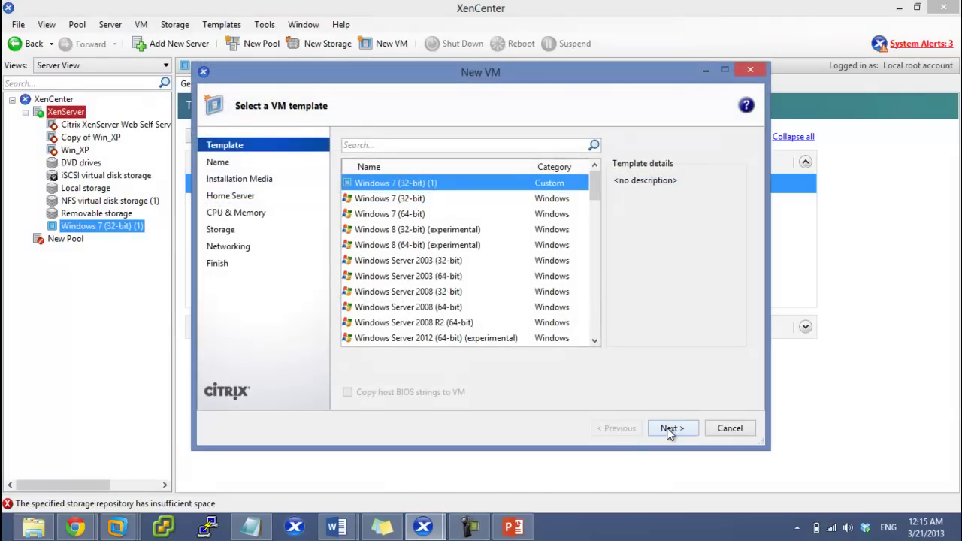
{"action": "left_click", "coordinate": [669, 428]}
{"action": "left_click", "coordinate": [667, 428]}
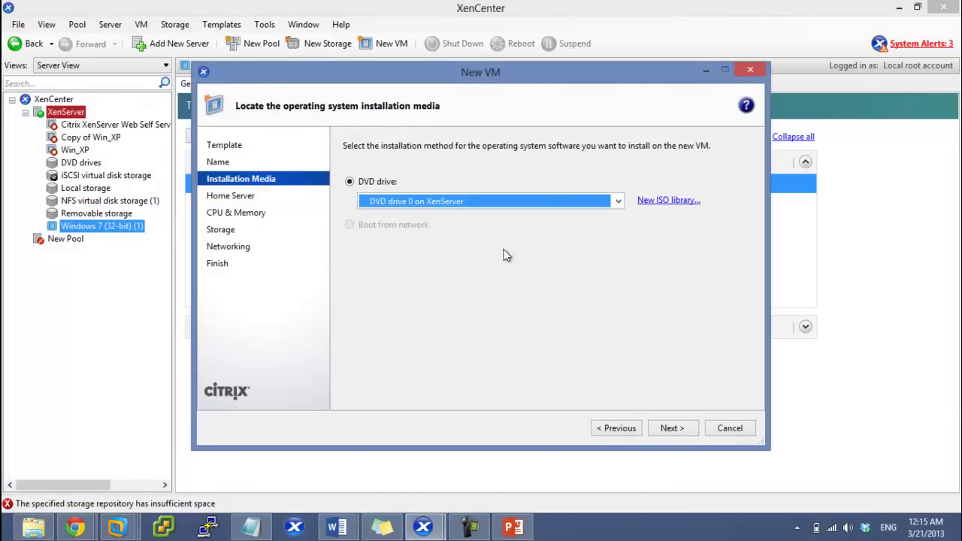
{"action": "left_click", "coordinate": [728, 429]}
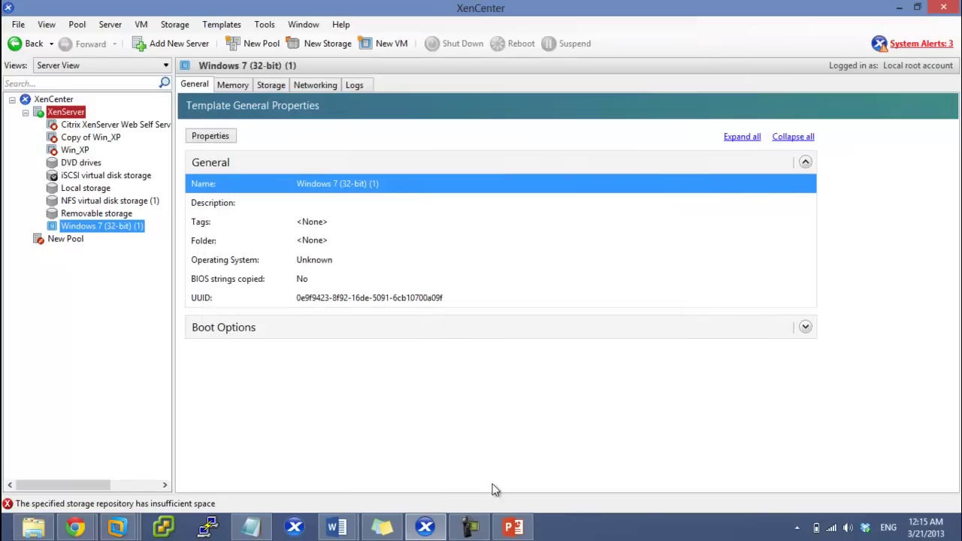
Step: Glance at the Virtual Machine Templates slide in PowerPoint and review the Windows 7 (32-bit) (1) template's actions in XenCenter without creating a VM
{"action": "left_click", "coordinate": [513, 529]}
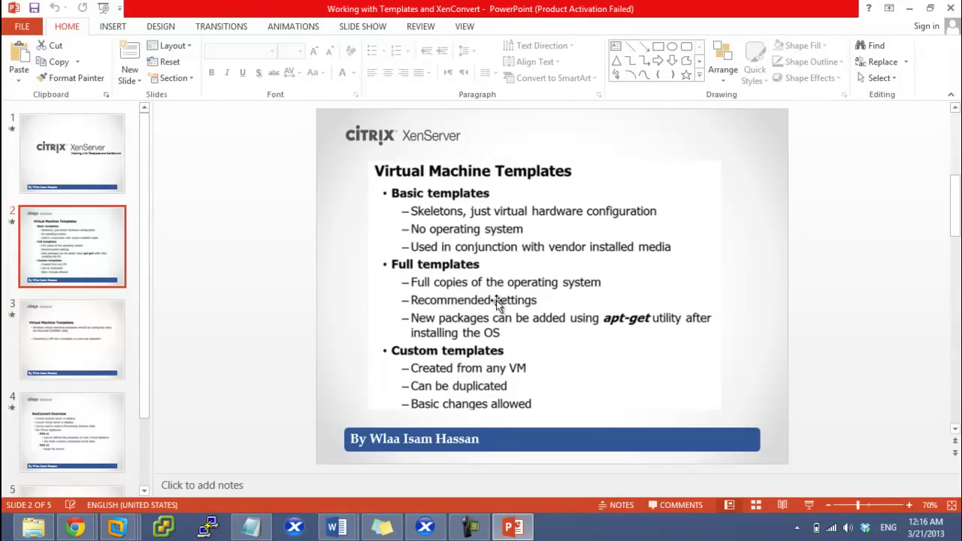
{"action": "left_click", "coordinate": [513, 529]}
{"action": "right_click", "coordinate": [91, 225]}
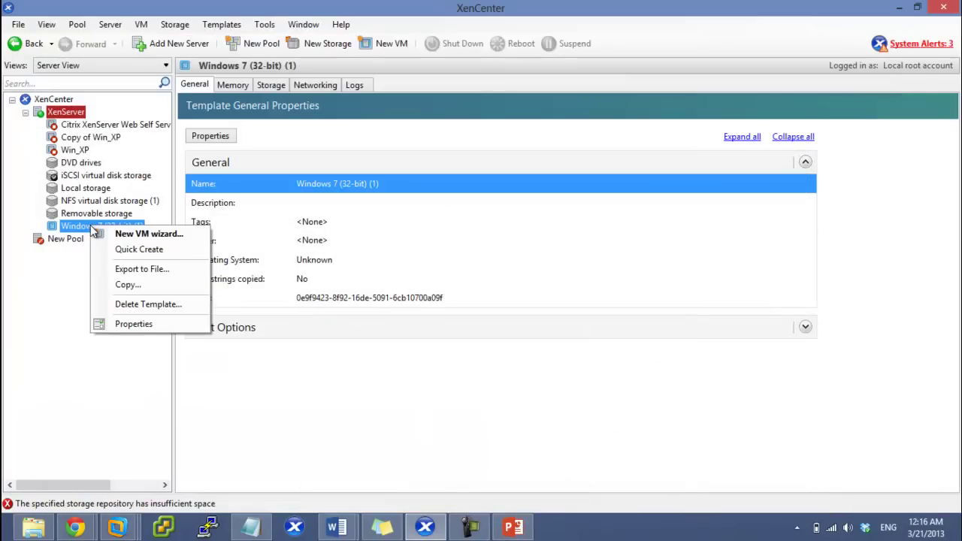
{"action": "left_click", "coordinate": [153, 236]}
{"action": "left_click", "coordinate": [730, 428]}
{"action": "right_click", "coordinate": [135, 225]}
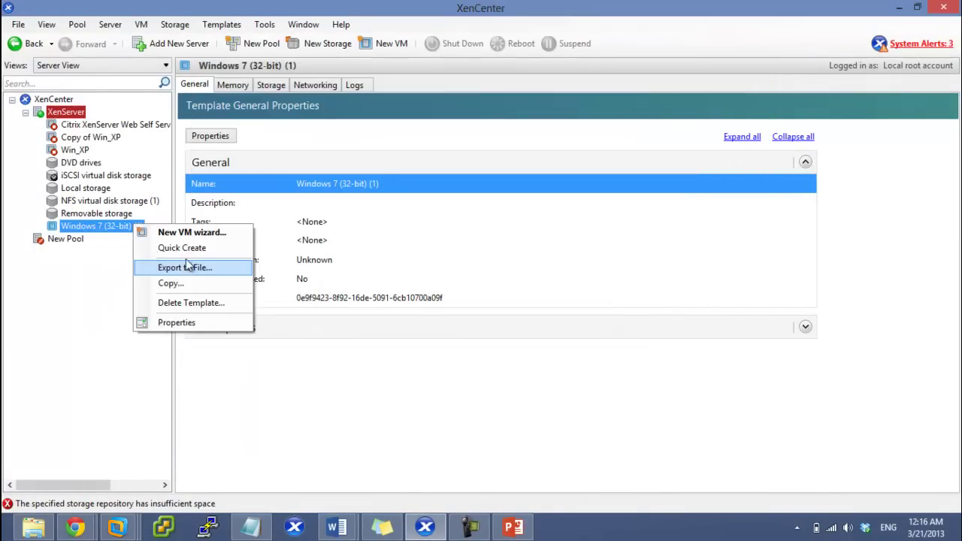
{"action": "left_click", "coordinate": [99, 332]}
Step: Switch to PowerPoint, read the XenConvert Overview on slide 4, and return to XenCenter
{"action": "left_click", "coordinate": [513, 527]}
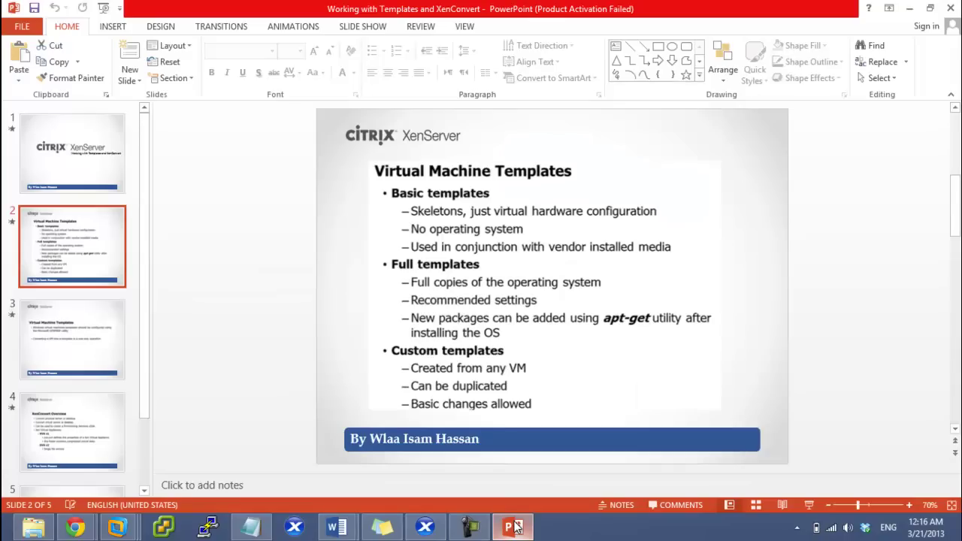
{"action": "key", "text": "Page_Down"}
{"action": "key", "text": "Page_Down"}
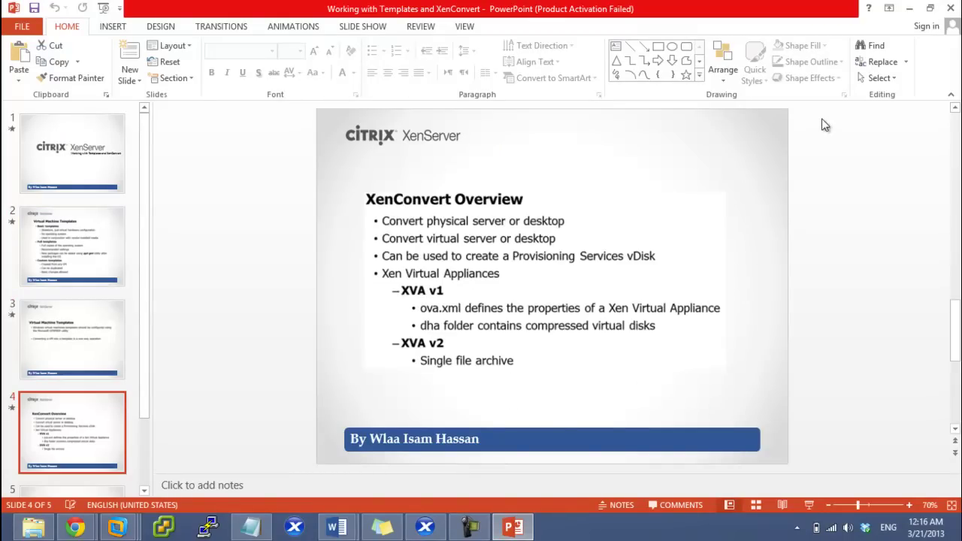
{"action": "left_click", "coordinate": [906, 11]}
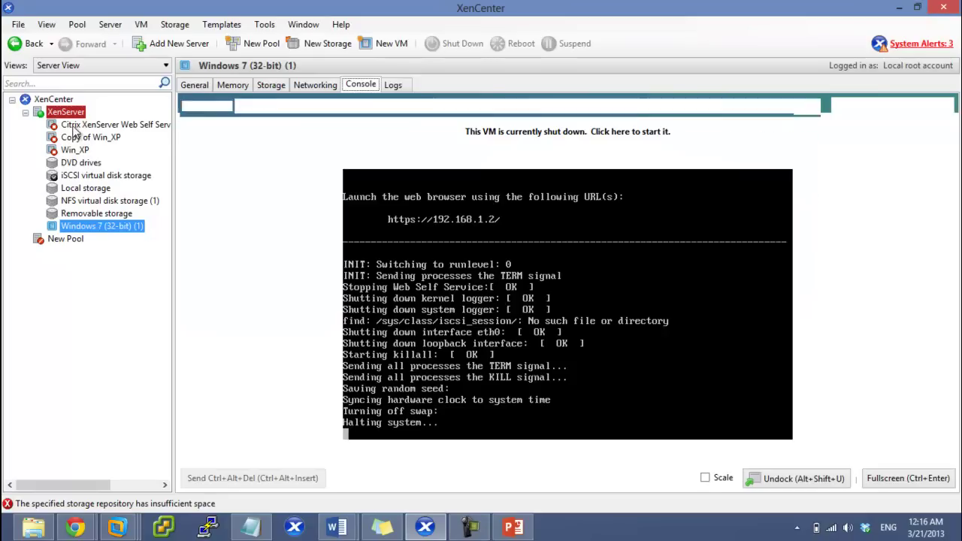
Step: Select the Citrix XenServer Web Self Service VM and view its console and general properties
{"action": "left_click", "coordinate": [75, 125]}
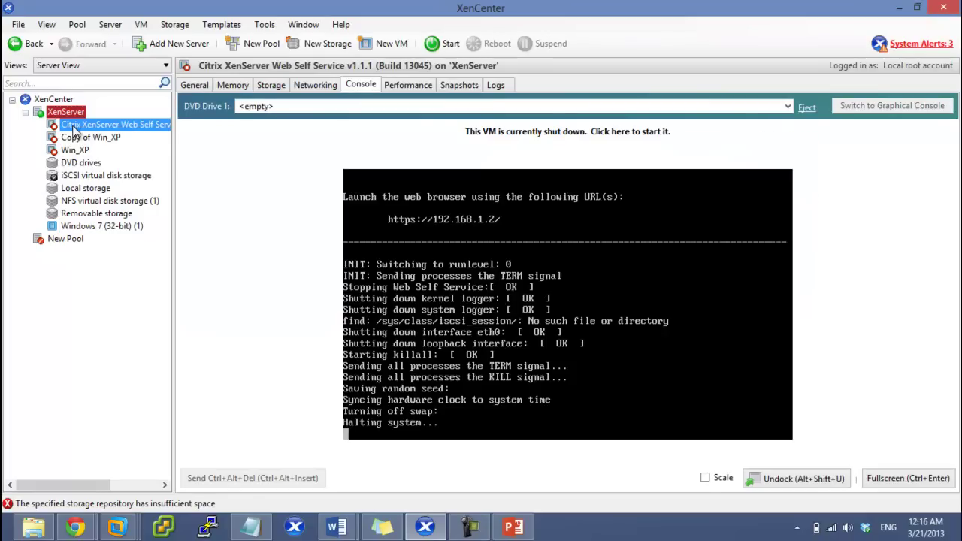
{"action": "key", "text": "Down"}
{"action": "key", "text": "Down"}
{"action": "key", "text": "Up"}
{"action": "key", "text": "Up"}
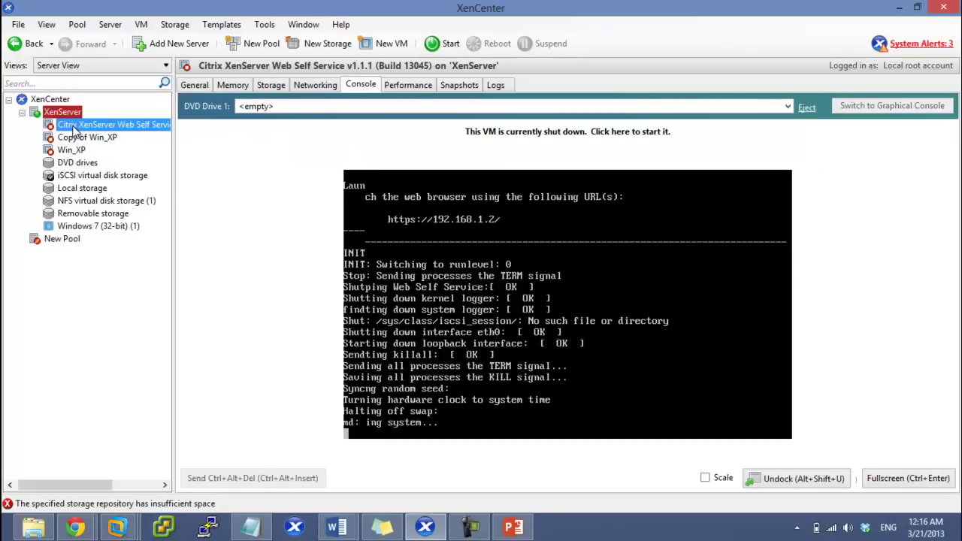
{"action": "left_click", "coordinate": [194, 85]}
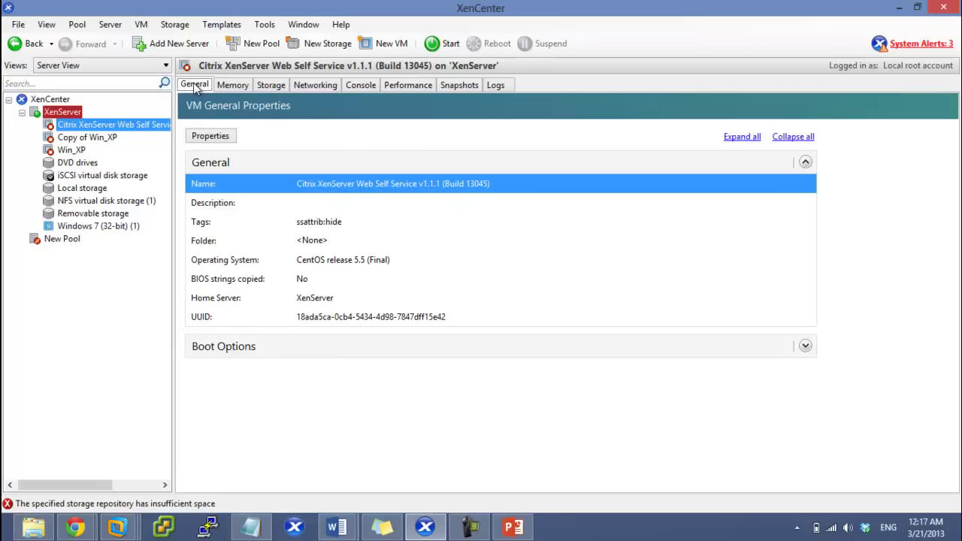
Step: Start assigning the Citrix XenServer Web Self Service VM to a new vApp named Vpptest, leaving the description empty
{"action": "right_click", "coordinate": [65, 130]}
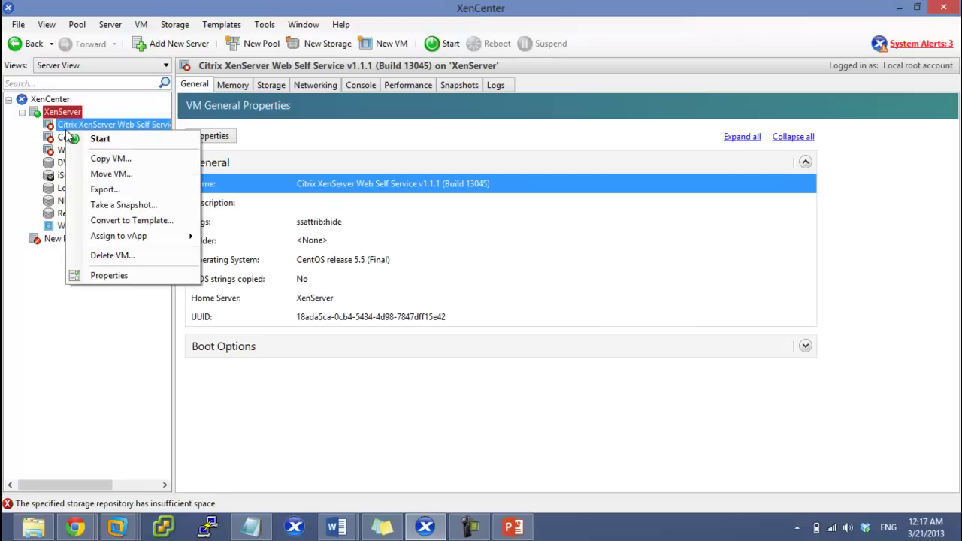
{"action": "mouse_move", "coordinate": [128, 241]}
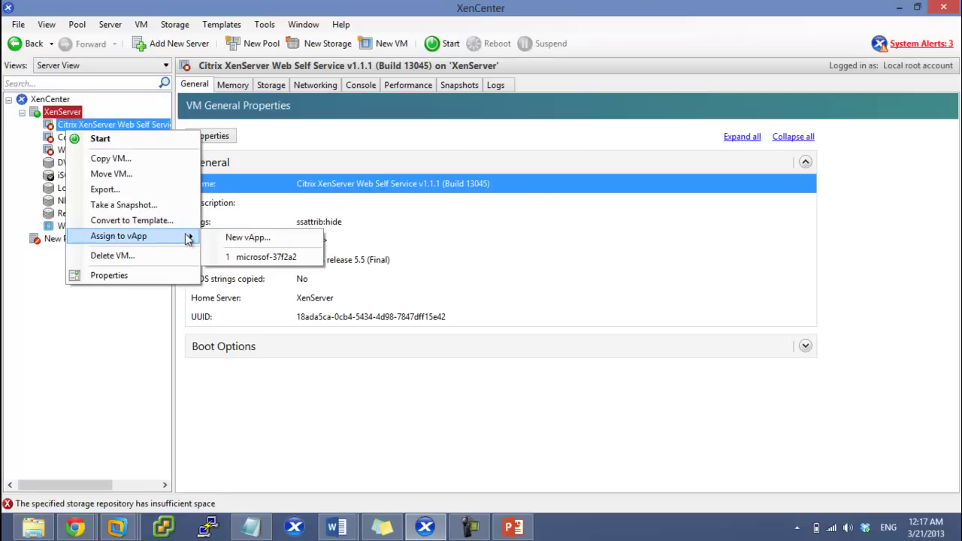
{"action": "left_click", "coordinate": [231, 239]}
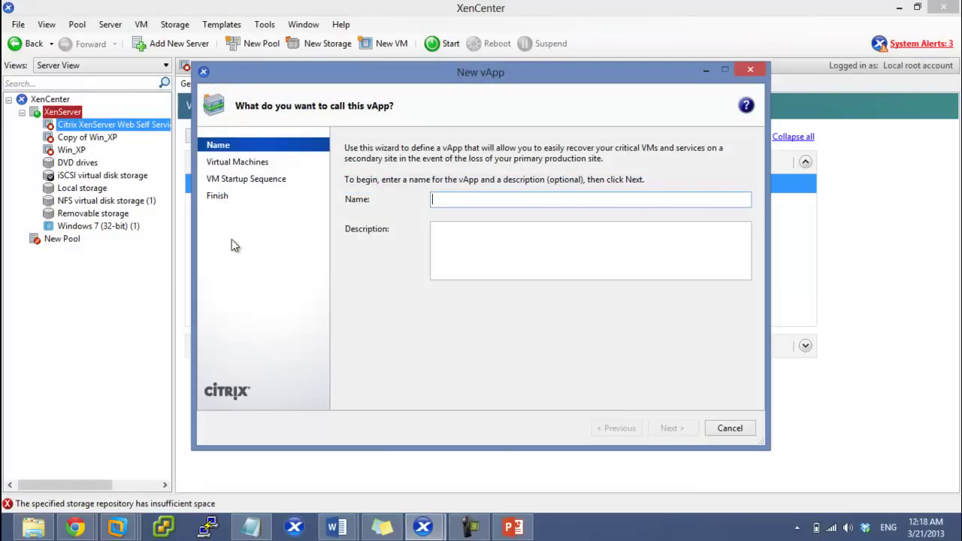
{"action": "type", "text": "Vpptest"}
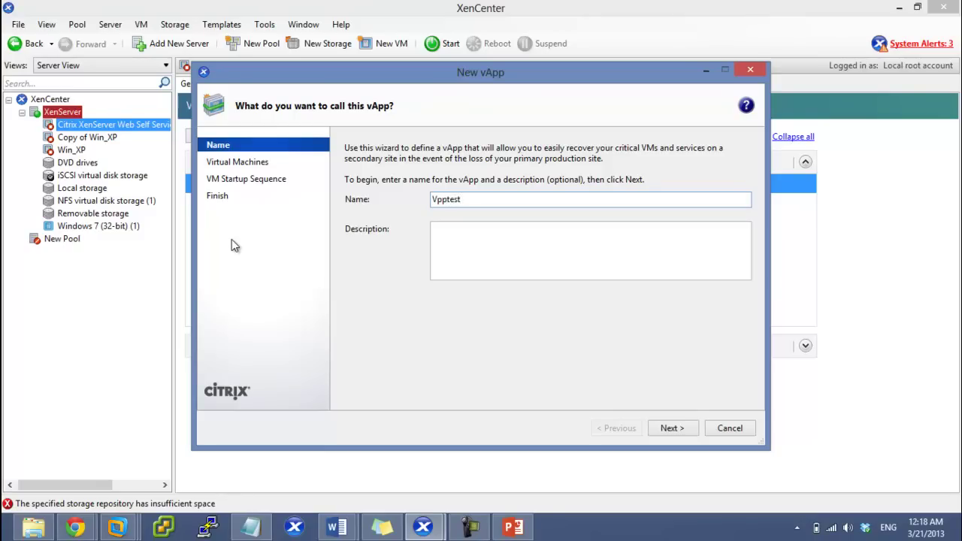
{"action": "left_click", "coordinate": [501, 257]}
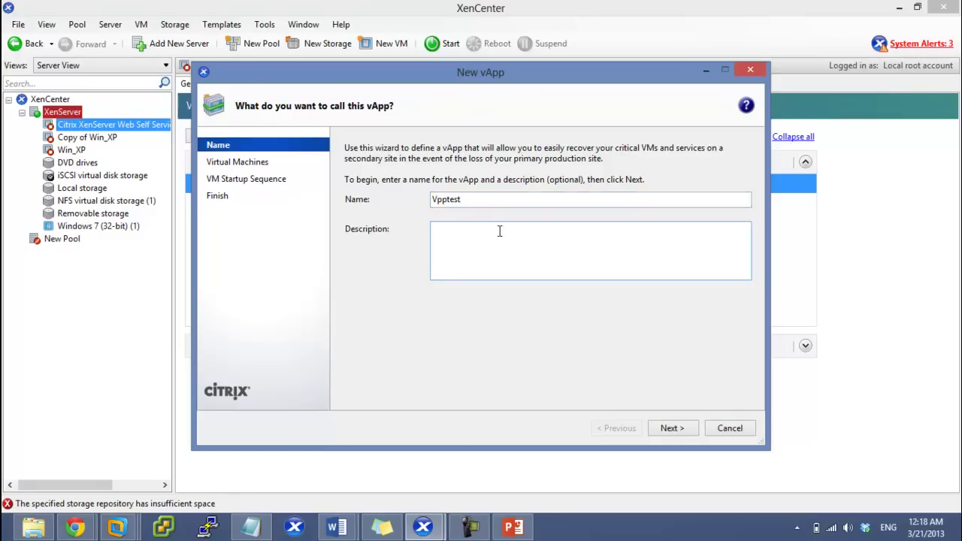
{"action": "left_click_drag", "start_coordinate": [471, 200], "coordinate": [430, 199]}
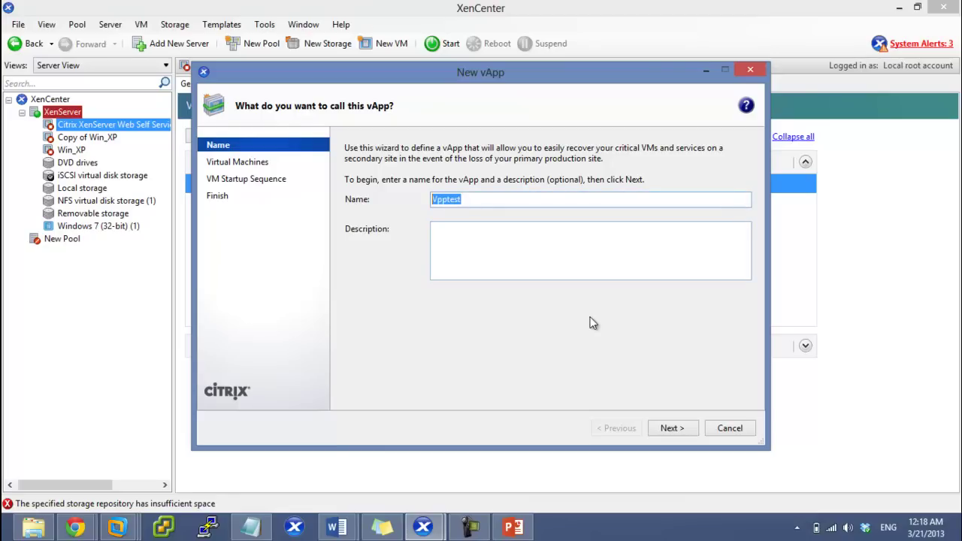
{"action": "left_click", "coordinate": [683, 428]}
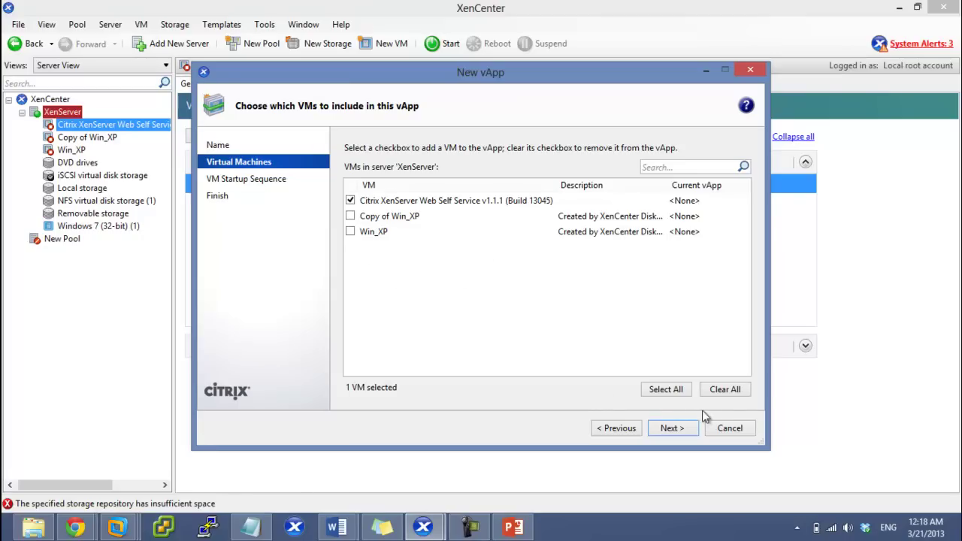
{"action": "left_click", "coordinate": [678, 393]}
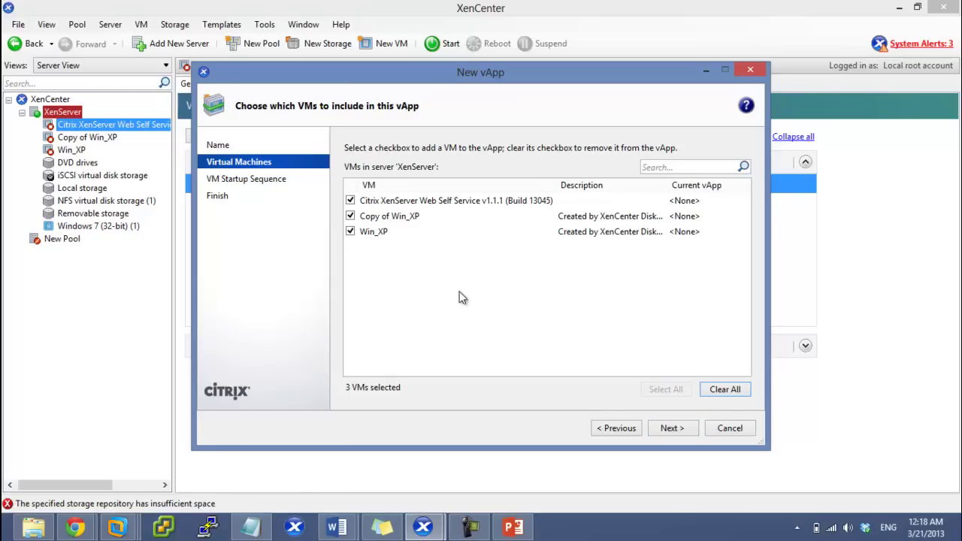
{"action": "left_click", "coordinate": [351, 232]}
{"action": "left_click", "coordinate": [350, 216]}
{"action": "left_click", "coordinate": [350, 200]}
{"action": "left_click", "coordinate": [350, 216]}
{"action": "left_click", "coordinate": [351, 232]}
{"action": "left_click", "coordinate": [350, 201]}
{"action": "left_click", "coordinate": [730, 393]}
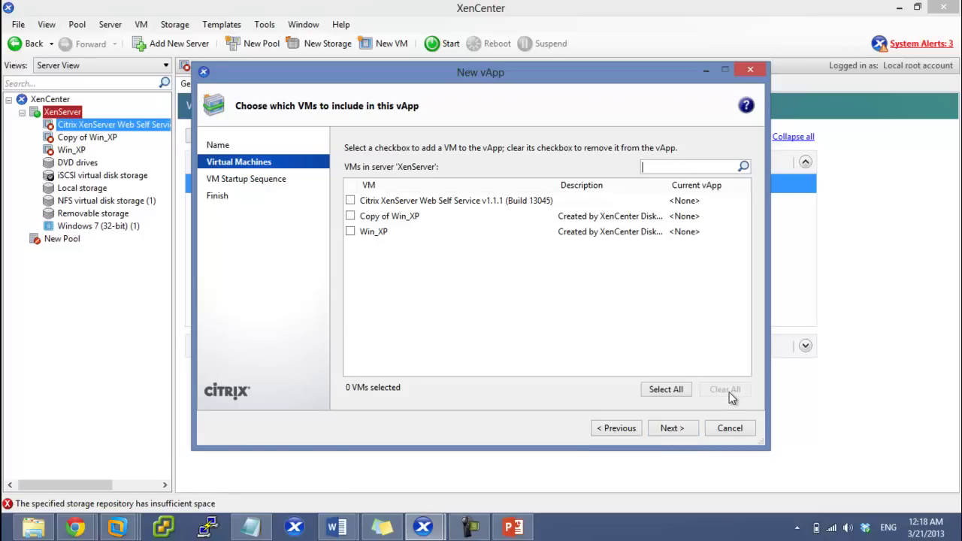
Step: Include the Citrix XenServer Web Self Service, Copy of Win_XP and Win_XP VMs in the vApp and proceed to the startup sequence
{"action": "left_click", "coordinate": [351, 201]}
{"action": "left_click", "coordinate": [350, 215]}
{"action": "left_click", "coordinate": [351, 231]}
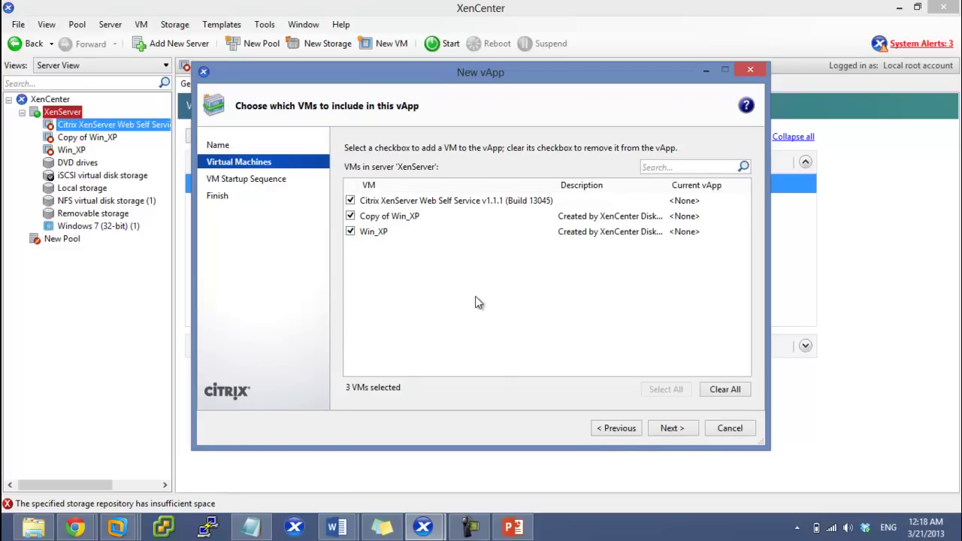
{"action": "left_click", "coordinate": [668, 430]}
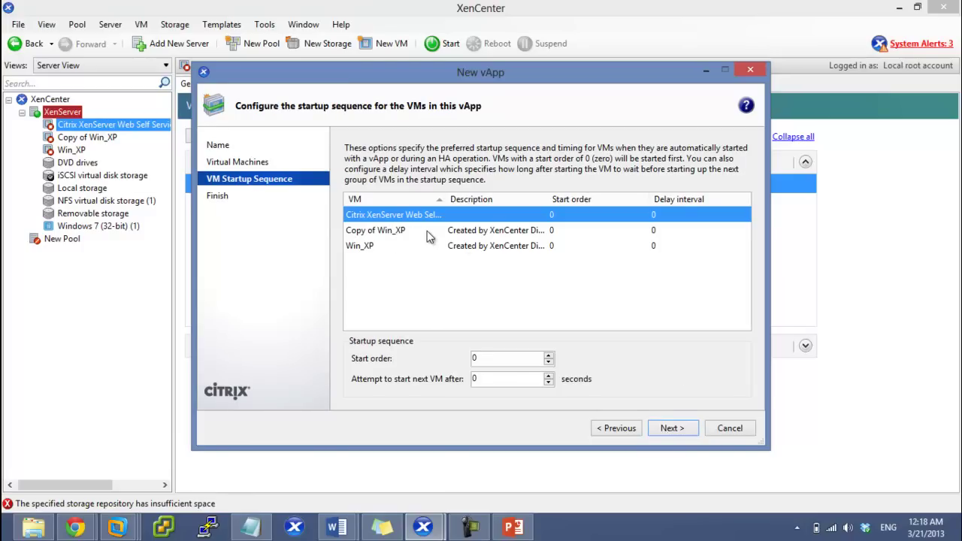
Step: Widen the VM name column and set the Citrix XenServer Web Self Service VM's start order to 1
{"action": "left_click_drag", "start_coordinate": [448, 201], "coordinate": [484, 210]}
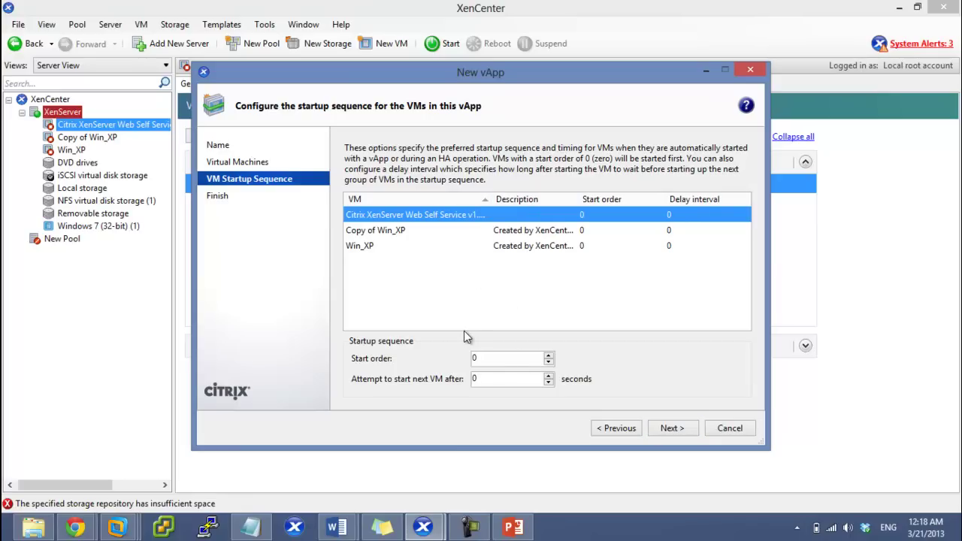
{"action": "double_click", "coordinate": [493, 359]}
{"action": "type", "text": "1"}
Step: Set the Copy of Win_XP VM's start order to 2 and its delay before starting the next VM to 10 seconds
{"action": "left_click", "coordinate": [536, 230]}
{"action": "double_click", "coordinate": [487, 360]}
{"action": "type", "text": "2"}
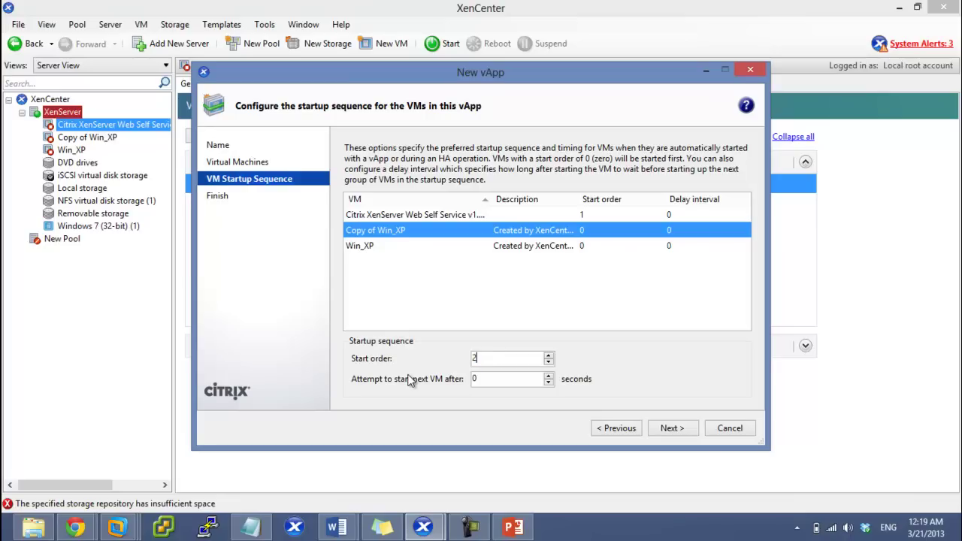
{"action": "double_click", "coordinate": [496, 379]}
{"action": "type", "text": "10"}
{"action": "left_click", "coordinate": [510, 249]}
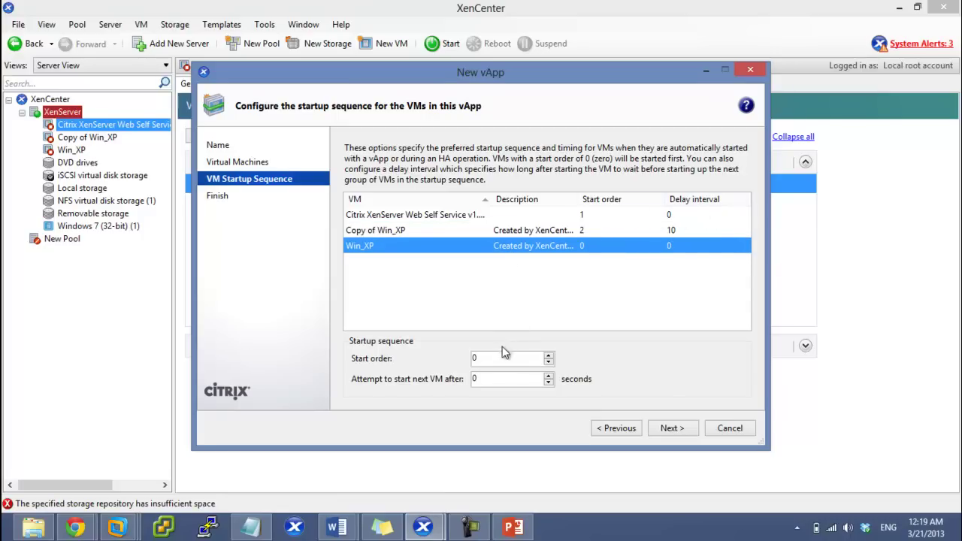
Step: Set the Win_XP VM's start order to 3 and its delay to 20 seconds, and create the Vpptest vApp
{"action": "left_click_drag", "start_coordinate": [494, 360], "coordinate": [427, 382]}
{"action": "type", "text": "320"}
{"action": "left_click", "coordinate": [669, 430]}
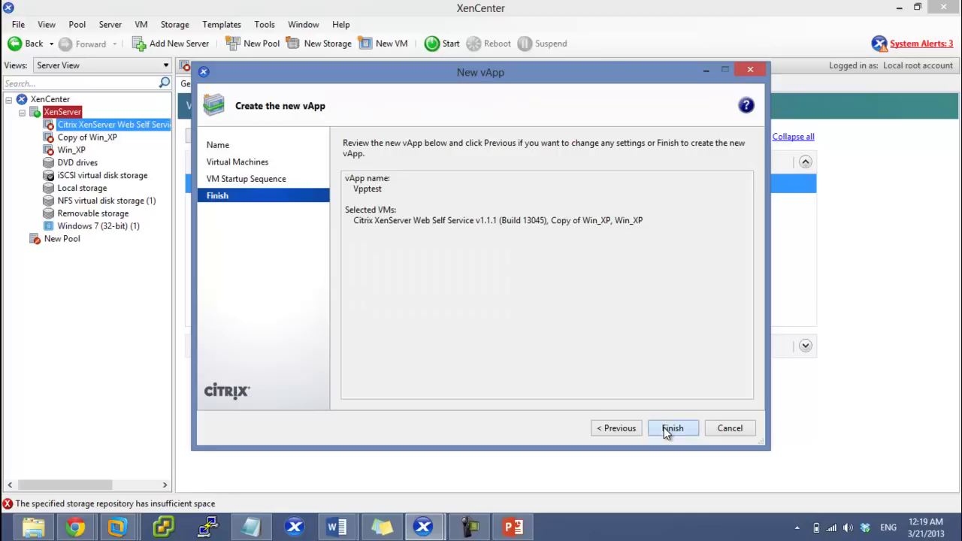
{"action": "left_click", "coordinate": [665, 428]}
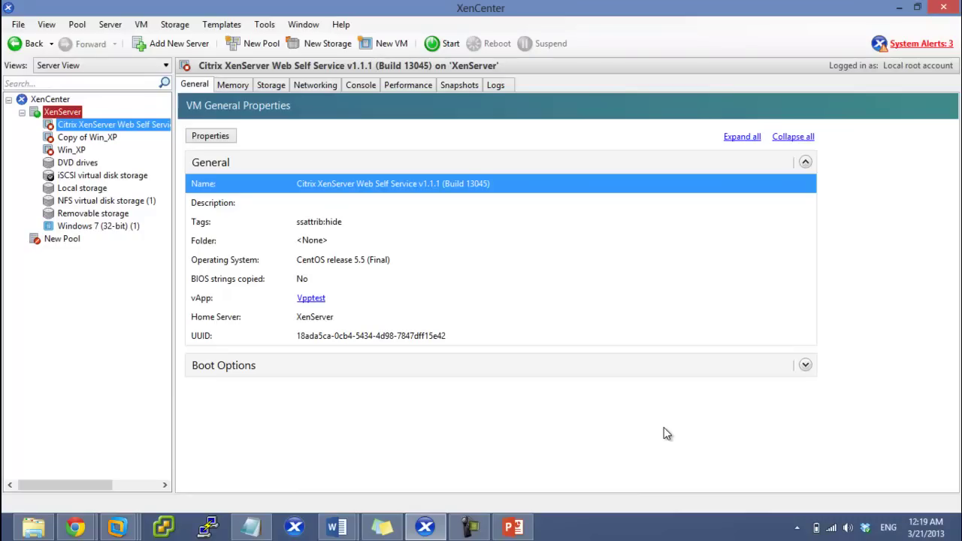
Step: Check the event log of the Citrix XenServer Web Self Service VM and return to its general properties
{"action": "left_click", "coordinate": [495, 85]}
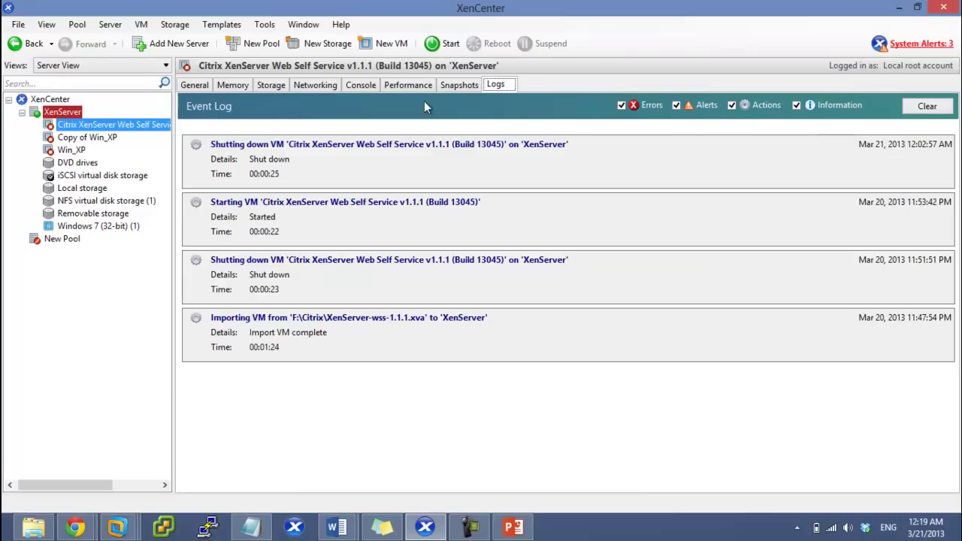
{"action": "left_click", "coordinate": [201, 88]}
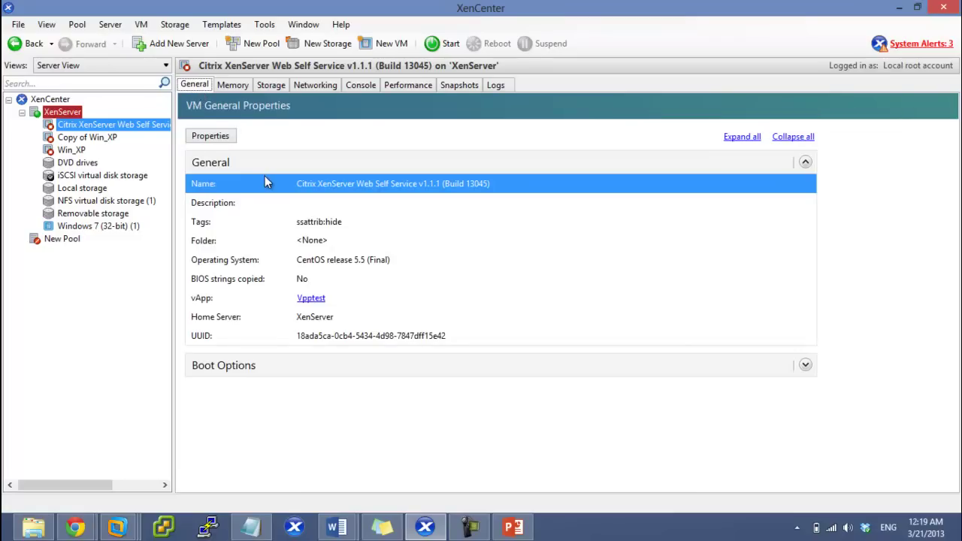
Step: Switch to the PowerPoint presentation, review the Virtual Machine Templates and XenConvert Overview slides, and return to XenCenter
{"action": "left_click", "coordinate": [513, 528]}
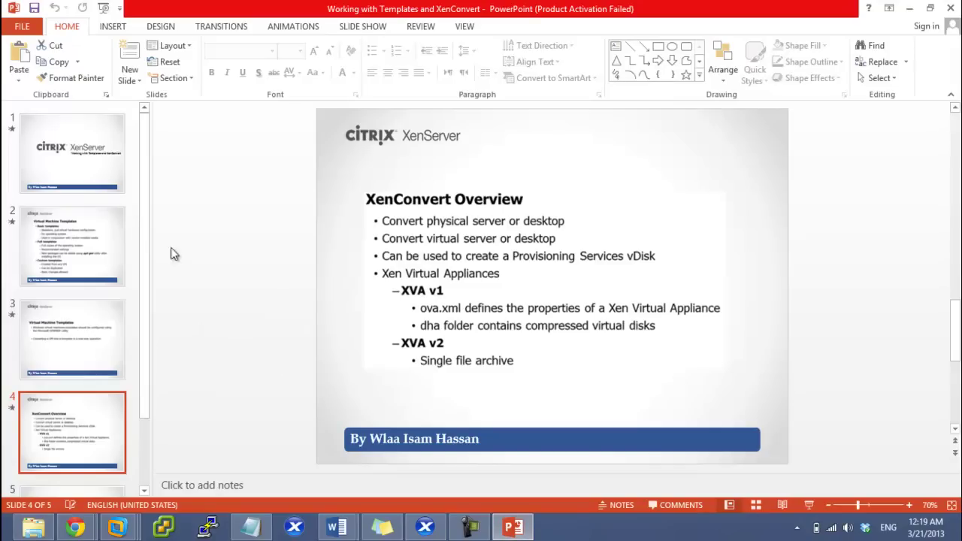
{"action": "left_click", "coordinate": [102, 238]}
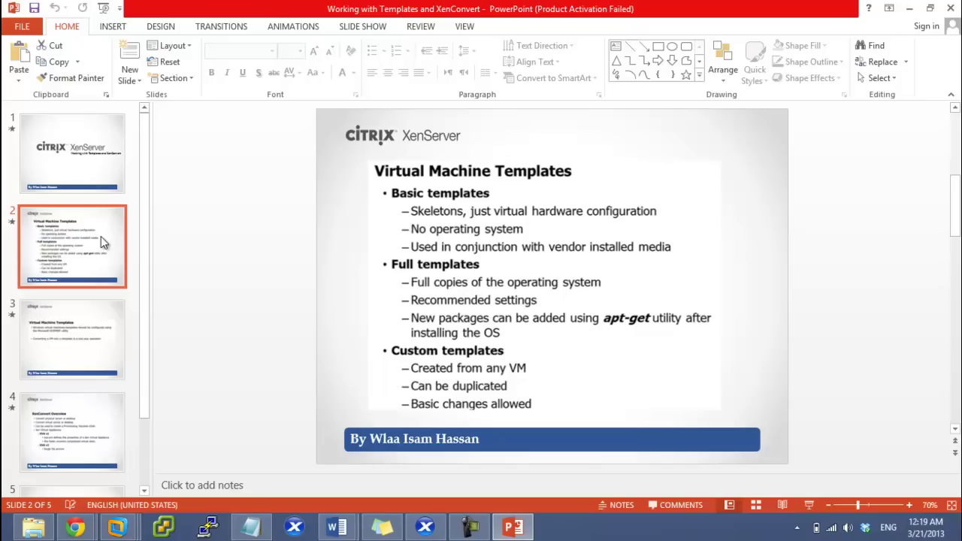
{"action": "key", "text": "Down"}
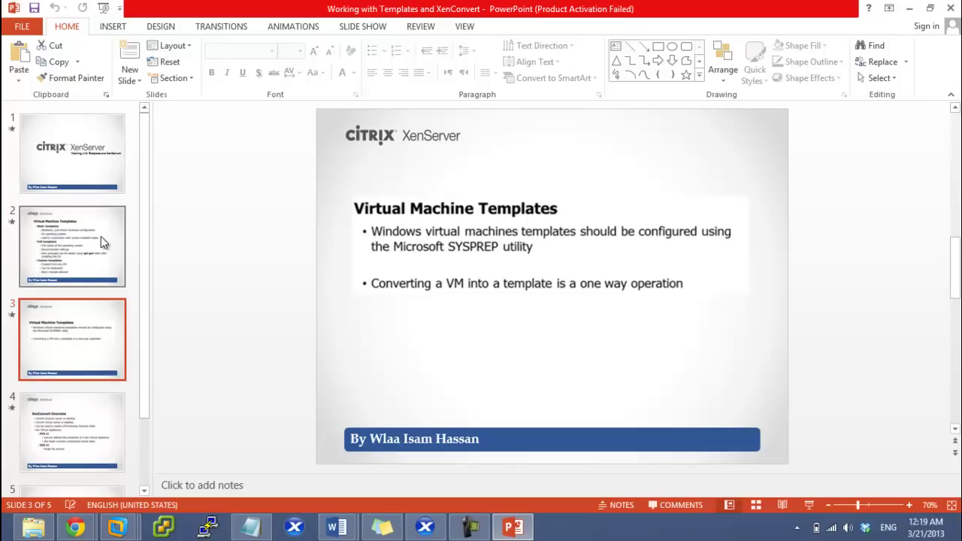
{"action": "key", "text": "Down"}
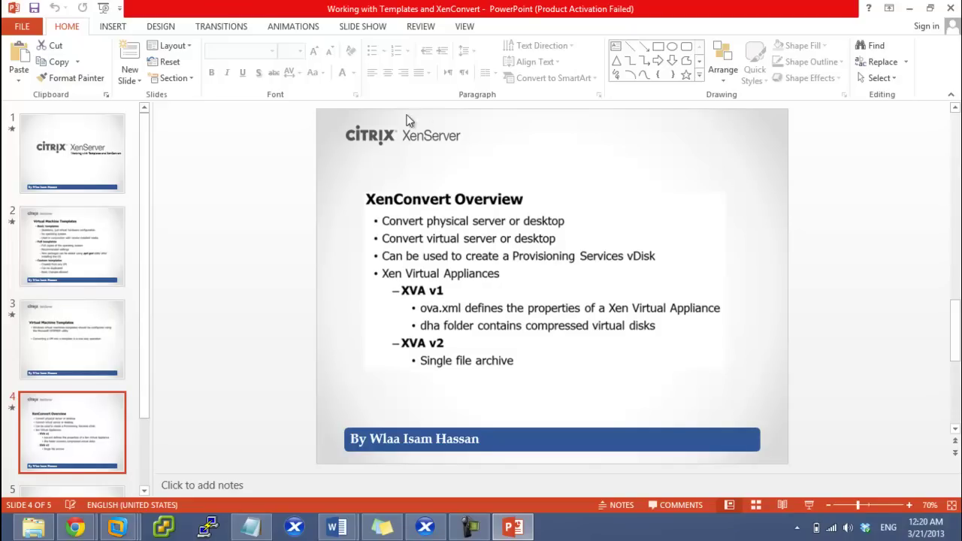
{"action": "left_click", "coordinate": [912, 10]}
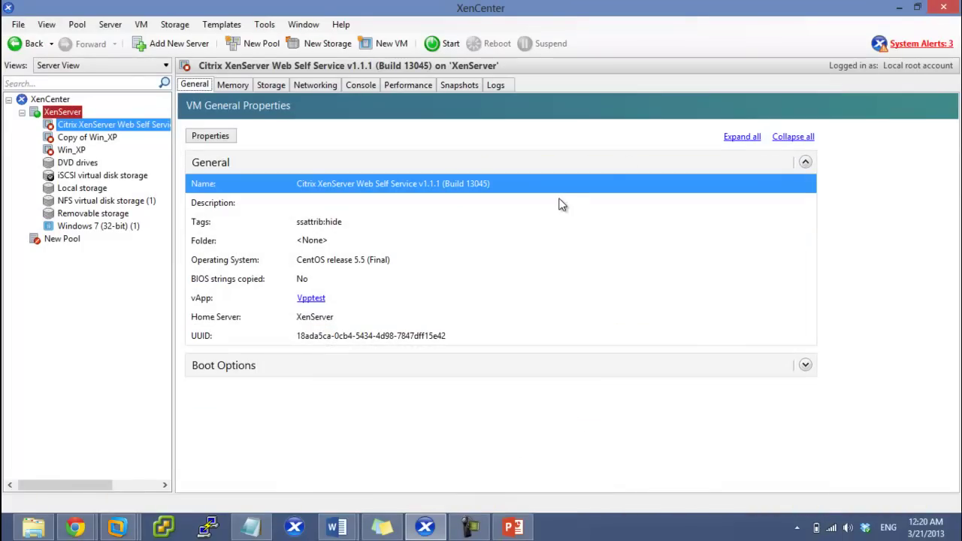
Step: Switch to File Explorer and launch the XenConvert_Install_x64 installer from the Citrix os folder on drive F
{"action": "left_click", "coordinate": [37, 529]}
{"action": "left_click", "coordinate": [239, 219]}
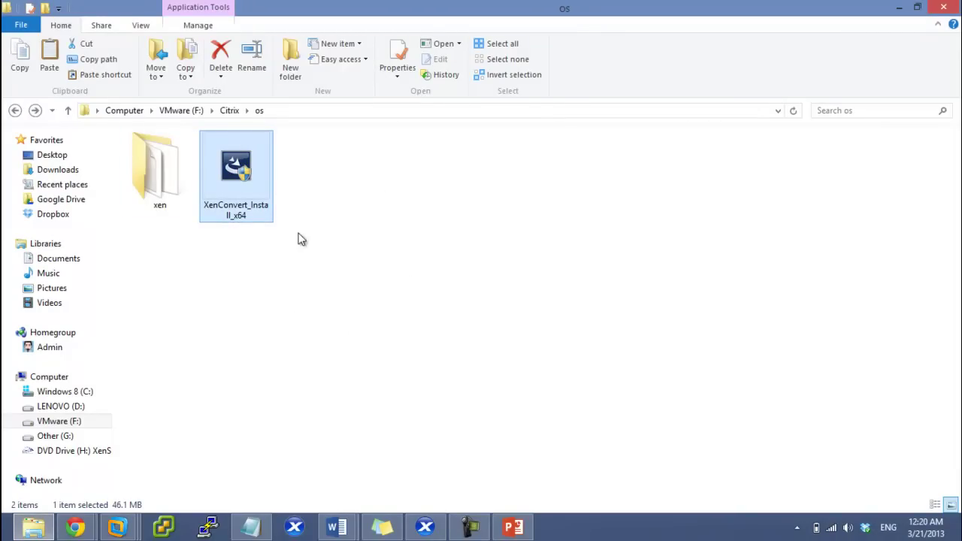
{"action": "double_click", "coordinate": [235, 216]}
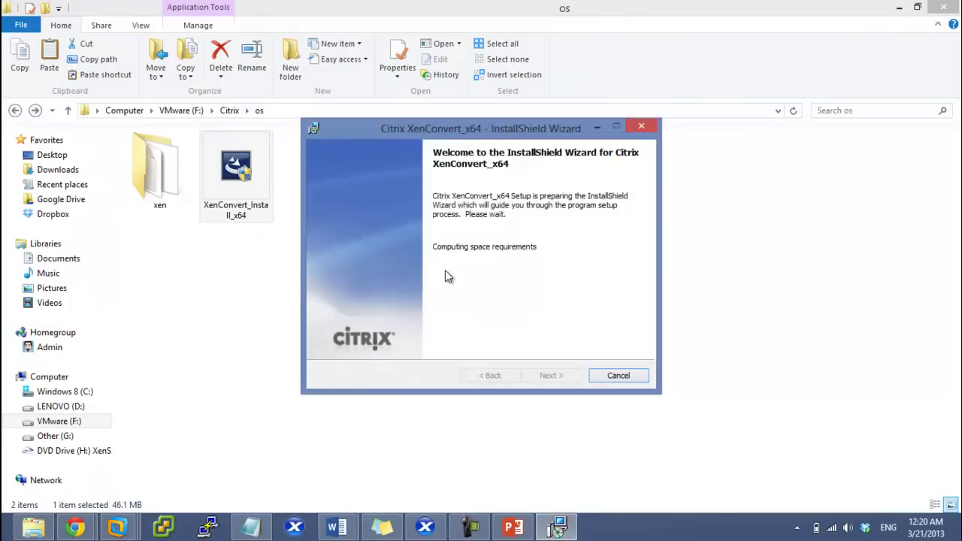
Step: Accept the XenConvert license agreement, keep the default destination folder C:\Program Files\Citrix\XenConvert\, and start the installation
{"action": "left_click", "coordinate": [550, 375]}
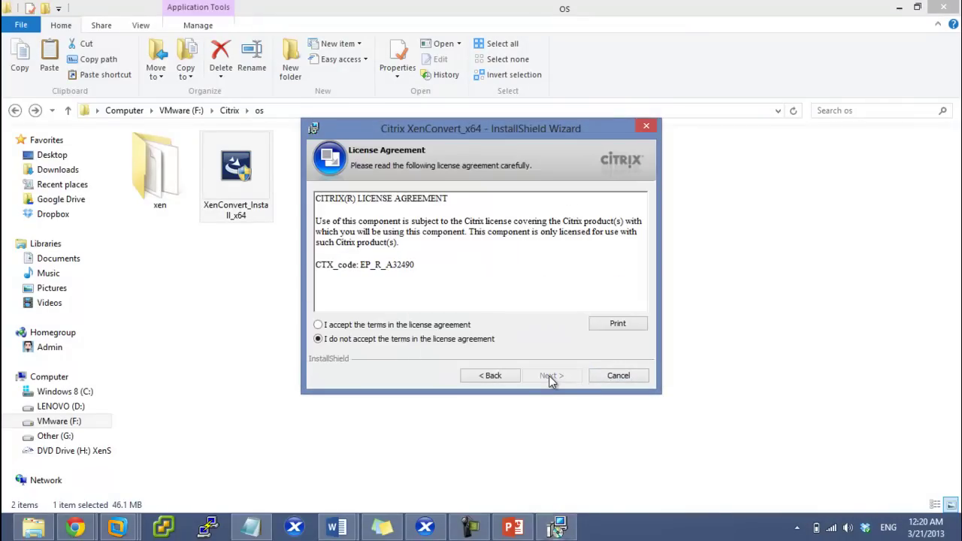
{"action": "left_click", "coordinate": [429, 328]}
{"action": "left_click_drag", "start_coordinate": [418, 282], "coordinate": [308, 217]}
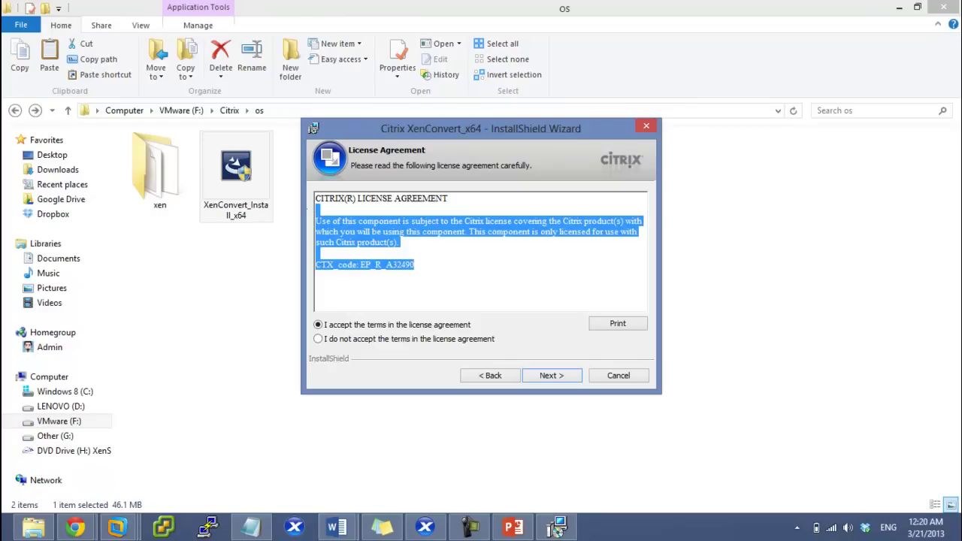
{"action": "left_click", "coordinate": [334, 220]}
{"action": "left_click", "coordinate": [556, 378]}
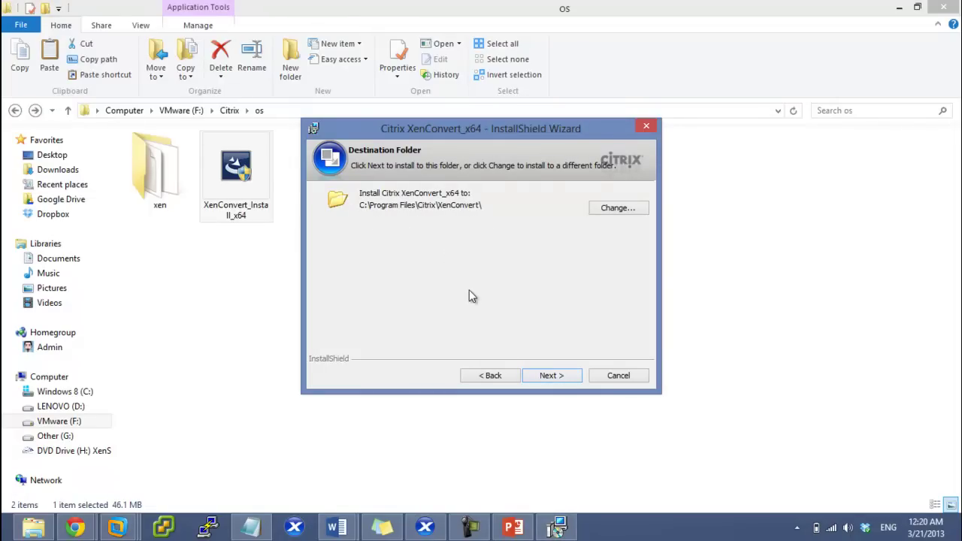
{"action": "left_click", "coordinate": [553, 376]}
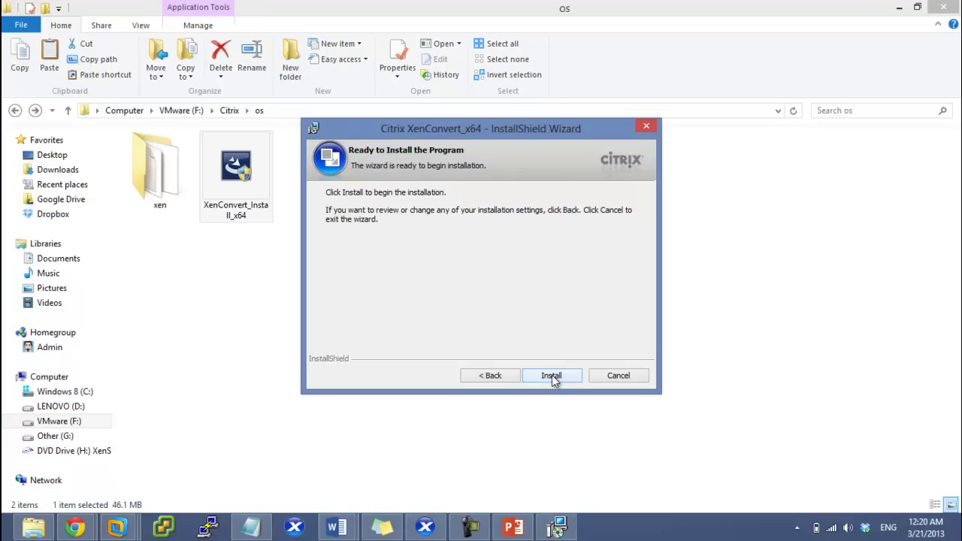
{"action": "left_click", "coordinate": [553, 376]}
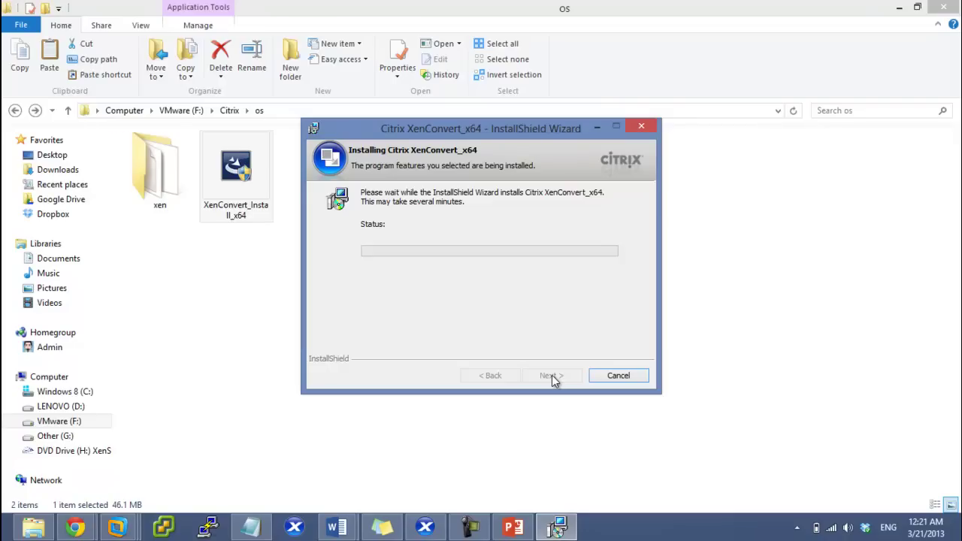
{"action": "left_click", "coordinate": [471, 529]}
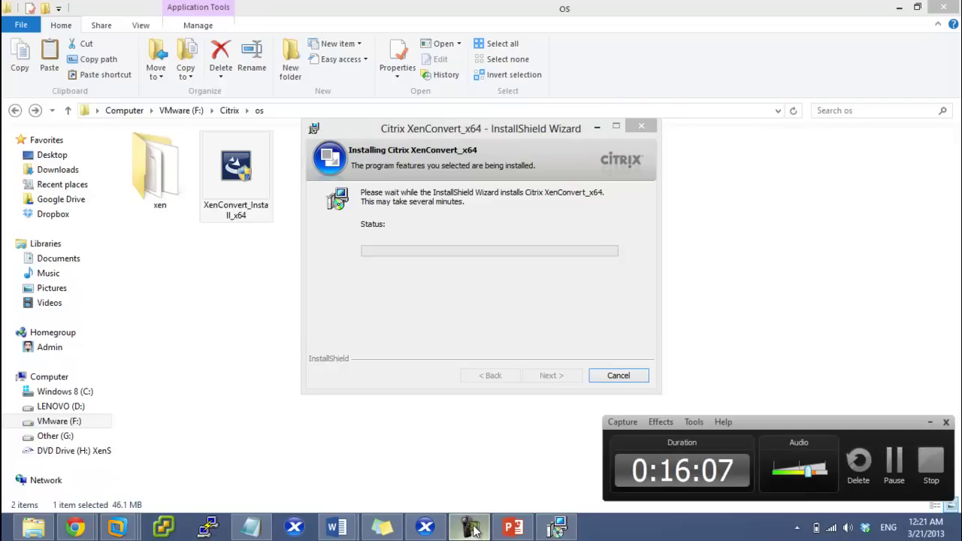
{"action": "left_click", "coordinate": [894, 461]}
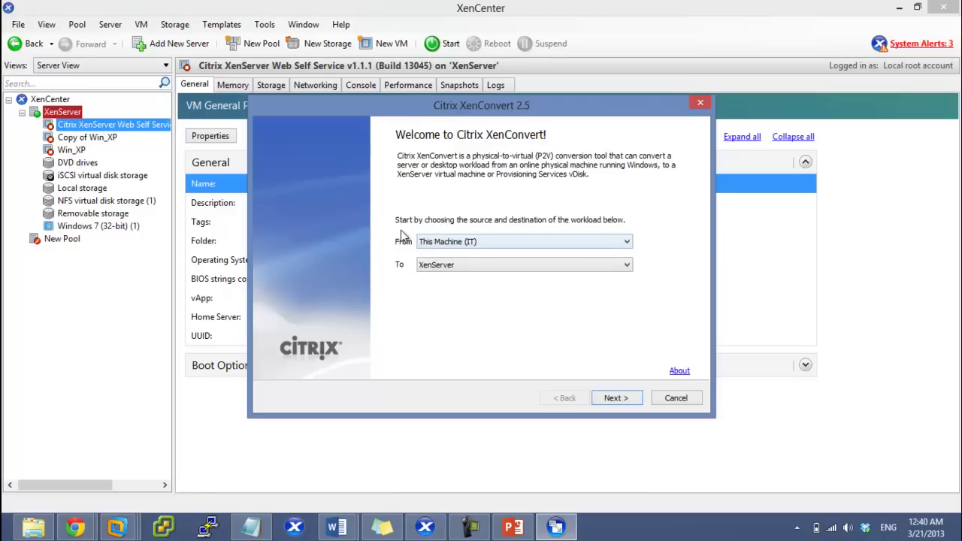
Step: Choose This Machine as the conversion source and XenServer as the destination in Citrix XenConvert, and proceed to the volume selection
{"action": "left_click", "coordinate": [461, 242]}
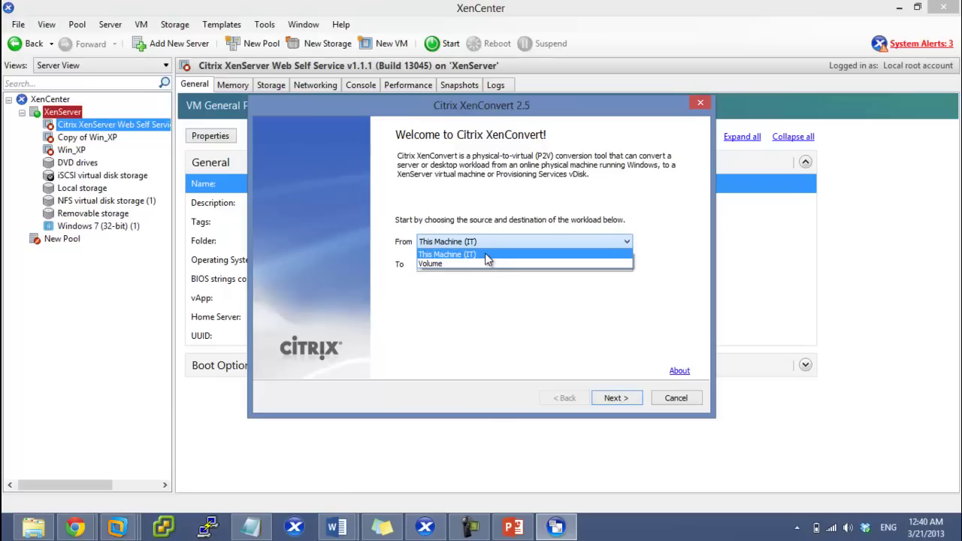
{"action": "left_click", "coordinate": [495, 256]}
{"action": "left_click", "coordinate": [493, 265]}
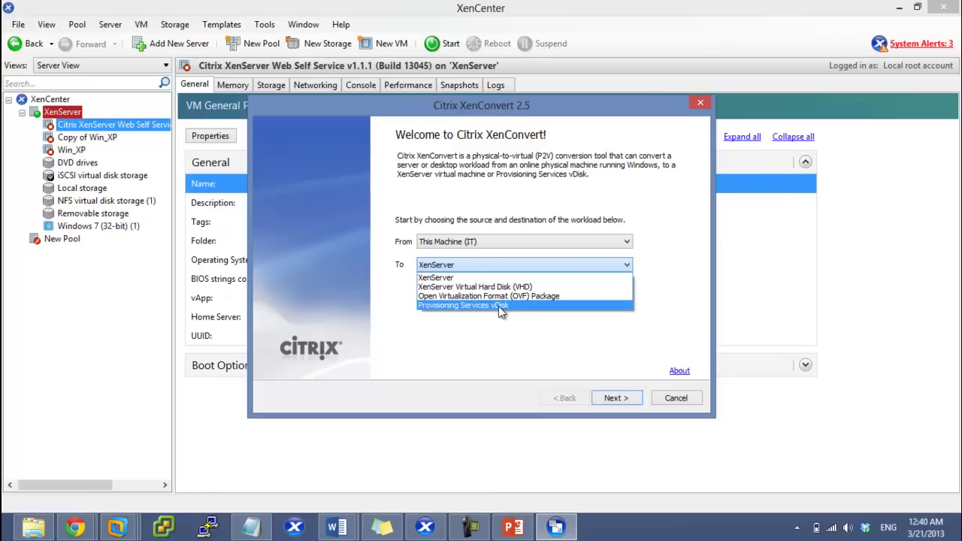
{"action": "left_click", "coordinate": [467, 278]}
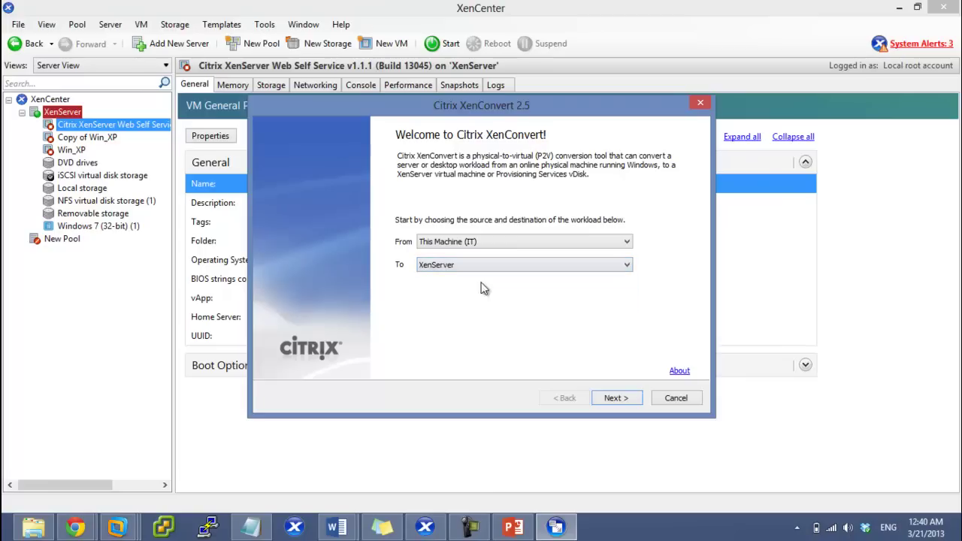
{"action": "left_click", "coordinate": [617, 399]}
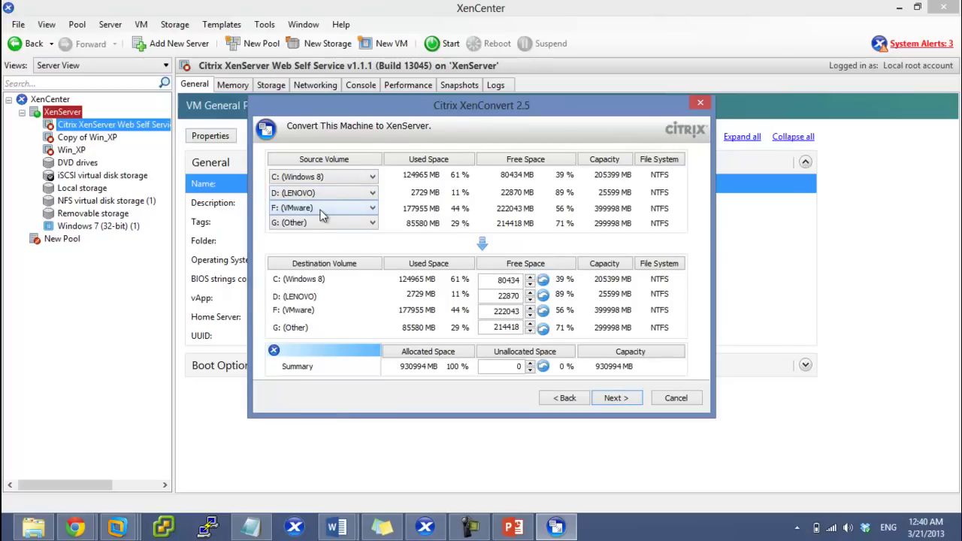
Step: Open the Computer location in File Explorer to look at the machine's drives, and return to the XenConvert wizard
{"action": "right_click", "coordinate": [33, 527]}
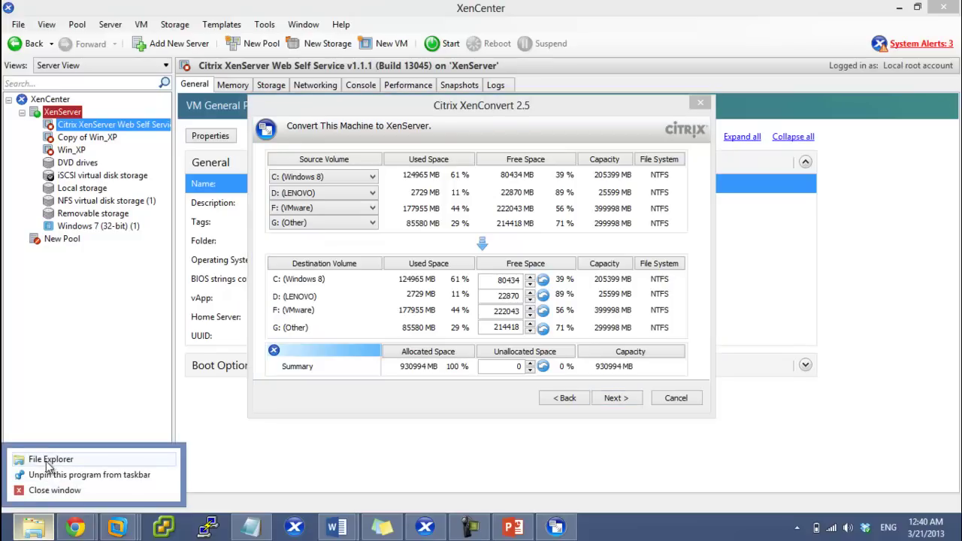
{"action": "key", "text": "Escape"}
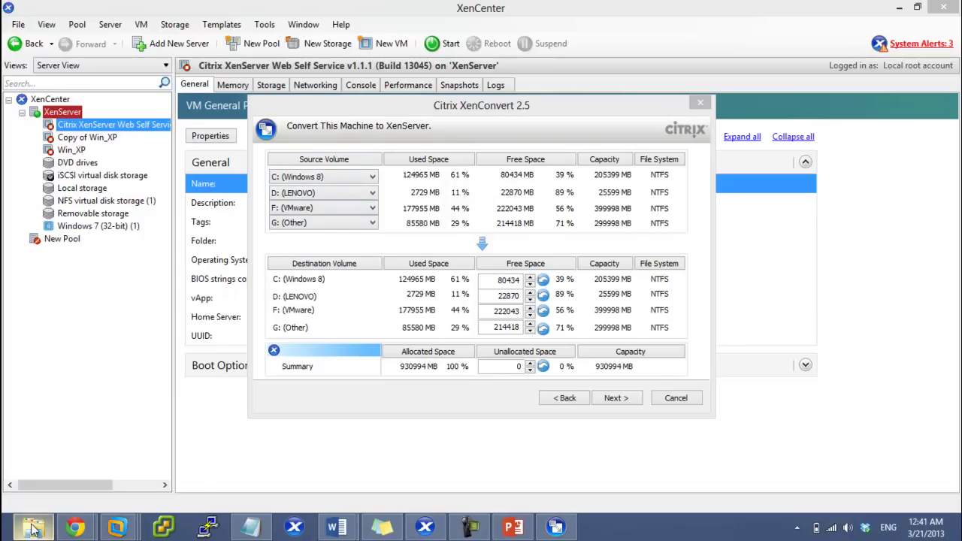
{"action": "mouse_move", "coordinate": [33, 527]}
{"action": "left_click", "coordinate": [60, 480]}
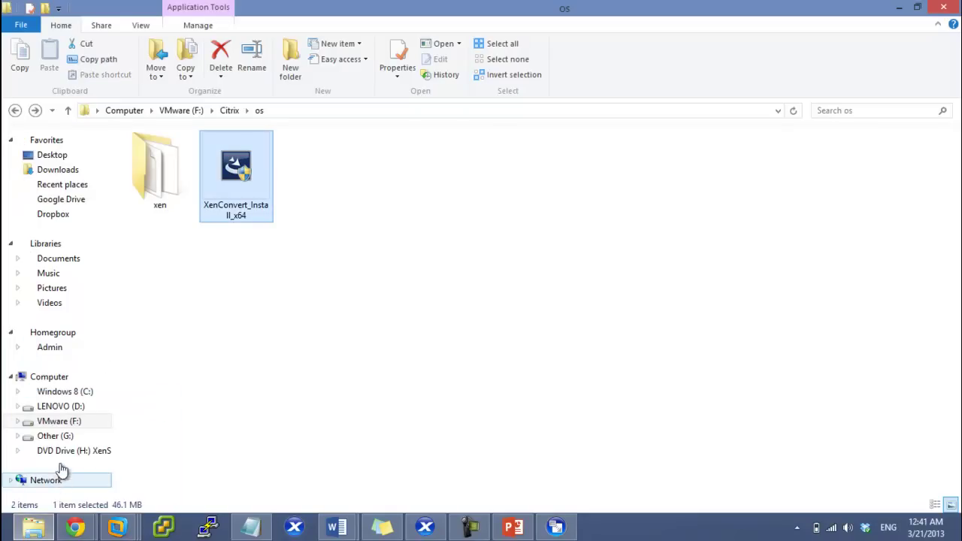
{"action": "left_click", "coordinate": [63, 378]}
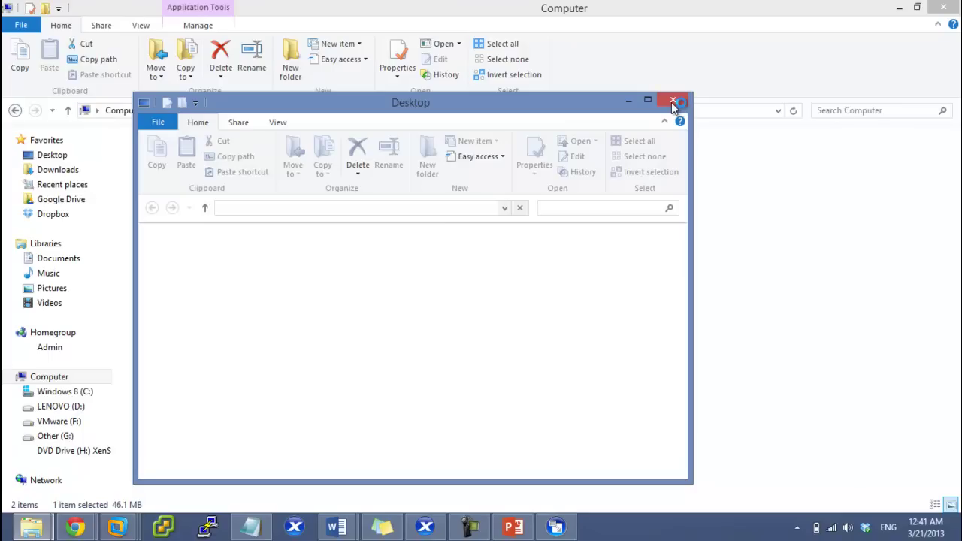
{"action": "left_click", "coordinate": [674, 102]}
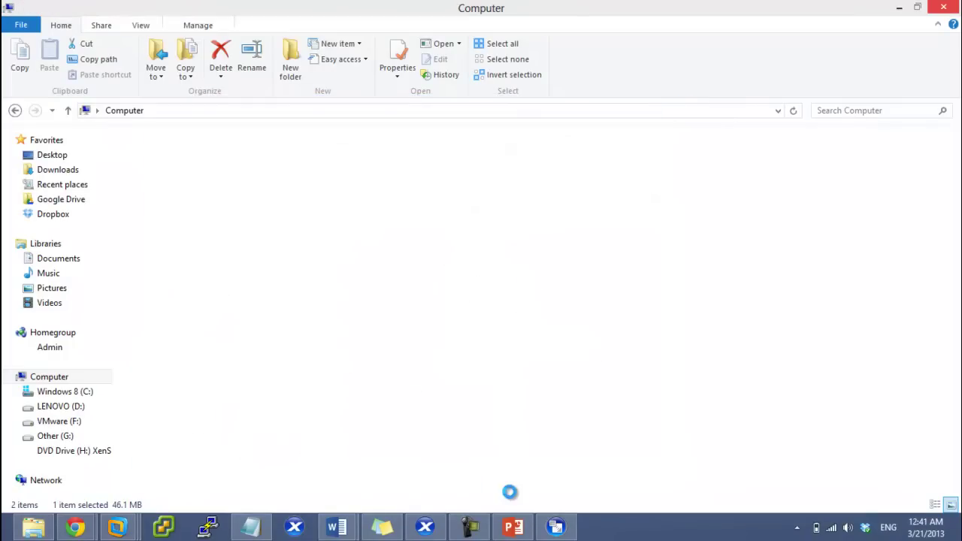
{"action": "left_click", "coordinate": [425, 526]}
{"action": "left_click", "coordinate": [556, 526]}
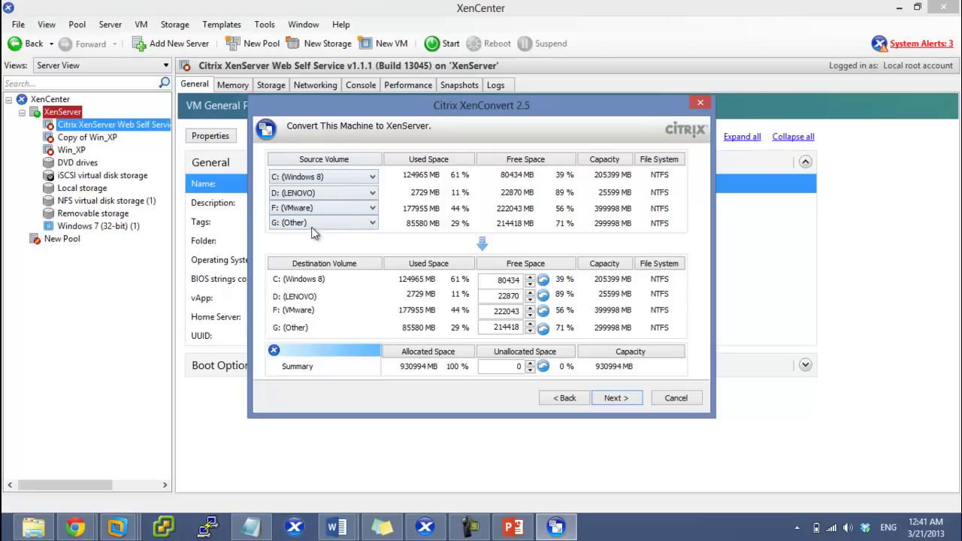
Step: Exclude the D: (LENOVO), F: (VMware) and G: (Other) source volumes from the conversion by setting each to None
{"action": "left_click", "coordinate": [319, 193]}
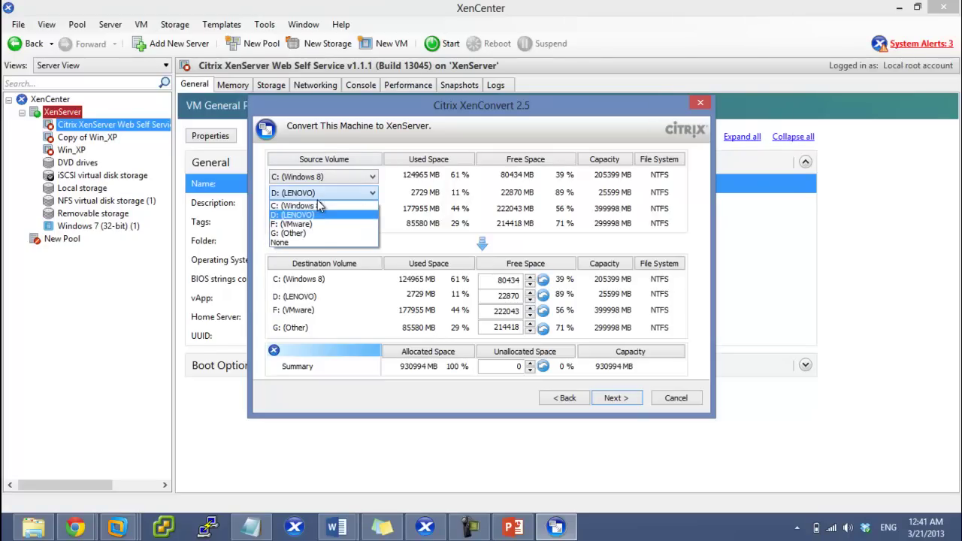
{"action": "left_click", "coordinate": [328, 243]}
{"action": "left_click", "coordinate": [322, 208]}
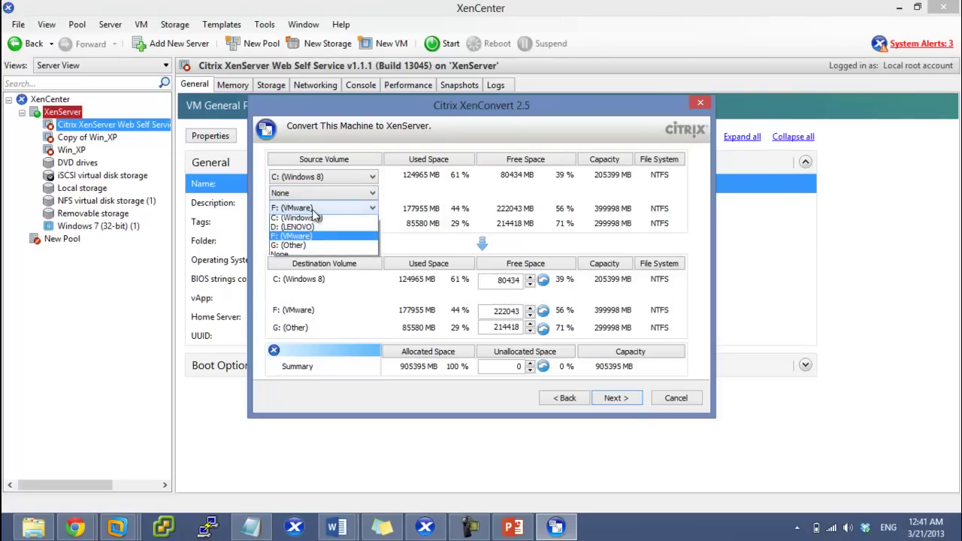
{"action": "left_click", "coordinate": [328, 256]}
{"action": "left_click", "coordinate": [319, 224]}
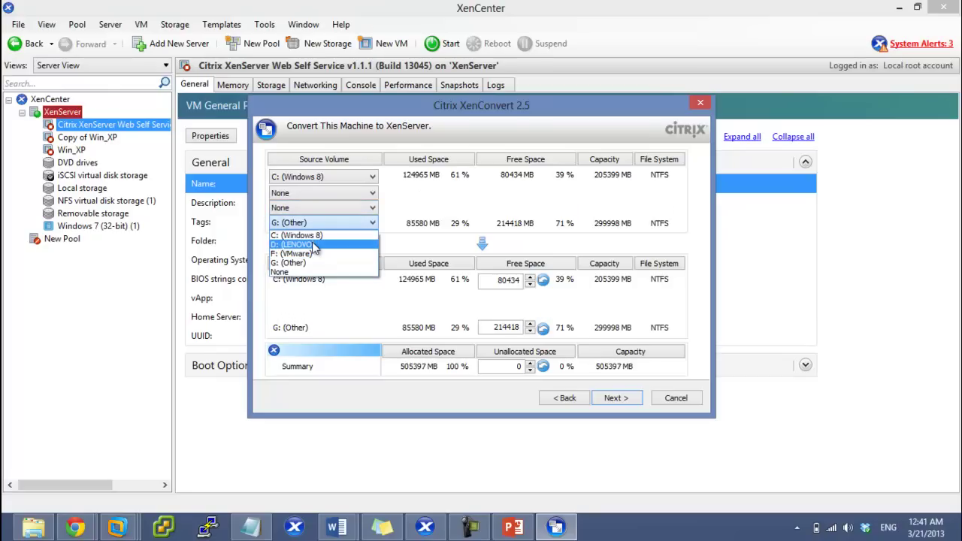
{"action": "left_click", "coordinate": [304, 272]}
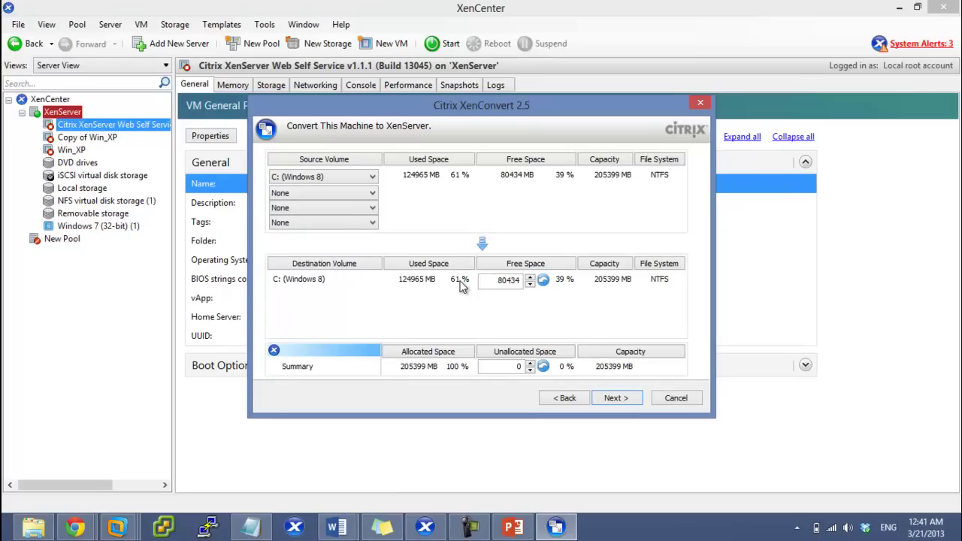
Step: Try 0 MB of free space for the C: (Windows 8) destination volume, and set it to 2000 MB
{"action": "left_click_drag", "start_coordinate": [493, 281], "coordinate": [550, 286]}
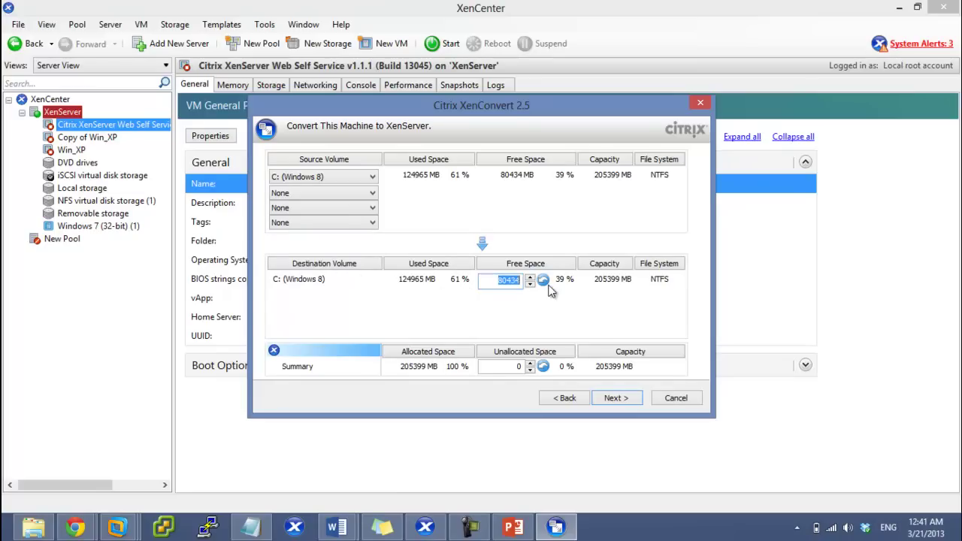
{"action": "type", "text": "0"}
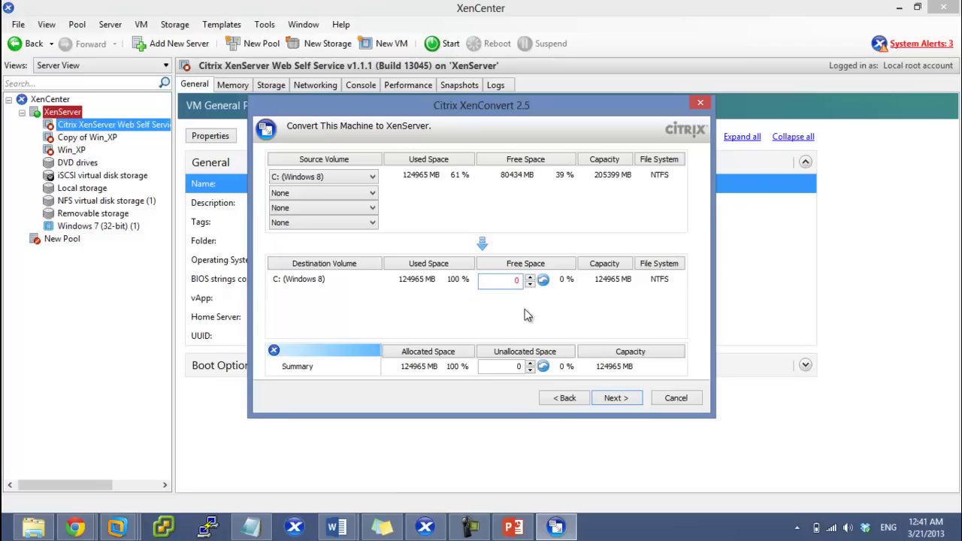
{"action": "left_click_drag", "start_coordinate": [492, 282], "coordinate": [590, 284]}
{"action": "type", "text": "2000"}
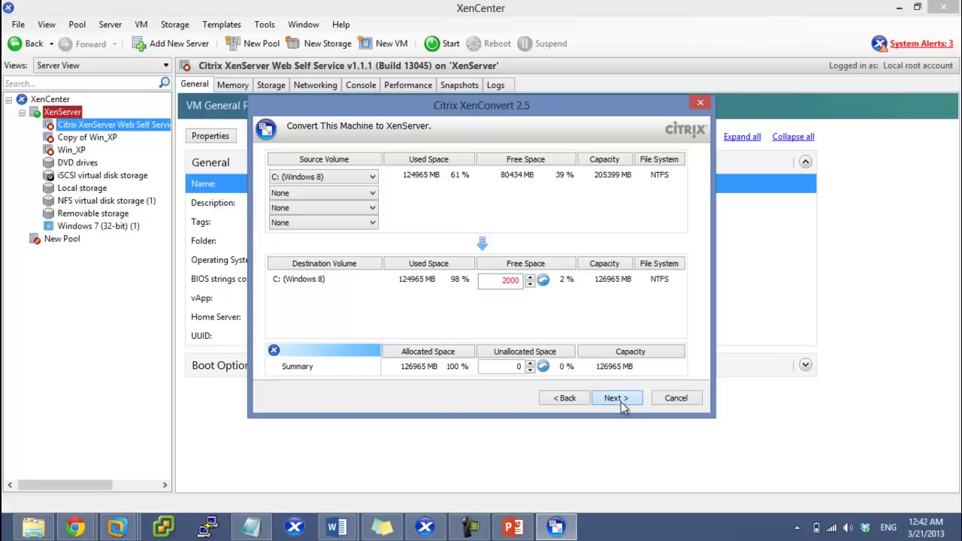
Step: Check the free space of the machine's drives in File Explorer, and decline continuing the conversion with the reduced destination free space
{"action": "left_click", "coordinate": [33, 526]}
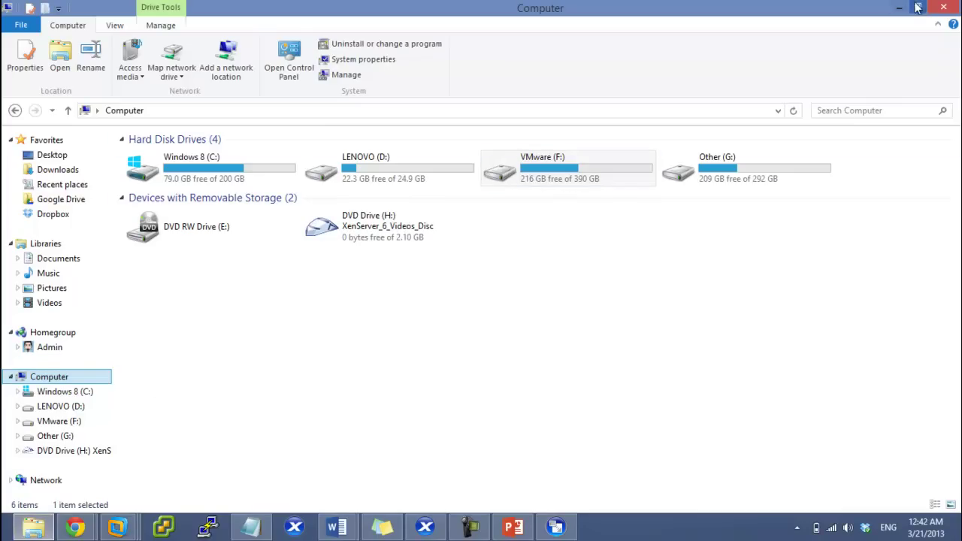
{"action": "left_click", "coordinate": [943, 9]}
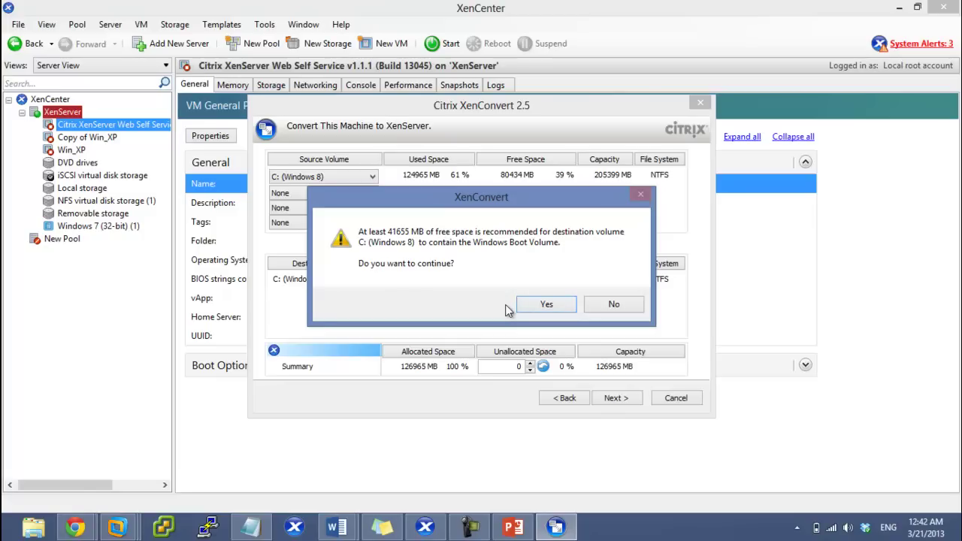
{"action": "left_click", "coordinate": [605, 305]}
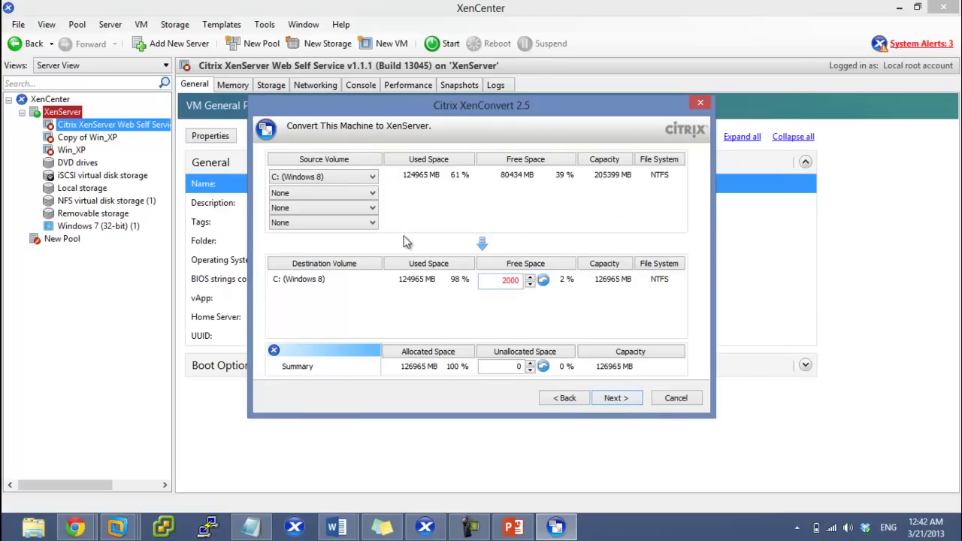
Step: Reset the C: (Windows 8) destination volume's free space to the original 80434 MB and proceed to the XenServer connection parameters
{"action": "left_click", "coordinate": [530, 276]}
{"action": "left_click", "coordinate": [530, 276]}
{"action": "left_click", "coordinate": [530, 277]}
{"action": "left_click", "coordinate": [530, 277]}
{"action": "left_click", "coordinate": [531, 276]}
{"action": "left_click", "coordinate": [530, 276]}
{"action": "left_click", "coordinate": [530, 277]}
{"action": "left_click", "coordinate": [544, 281]}
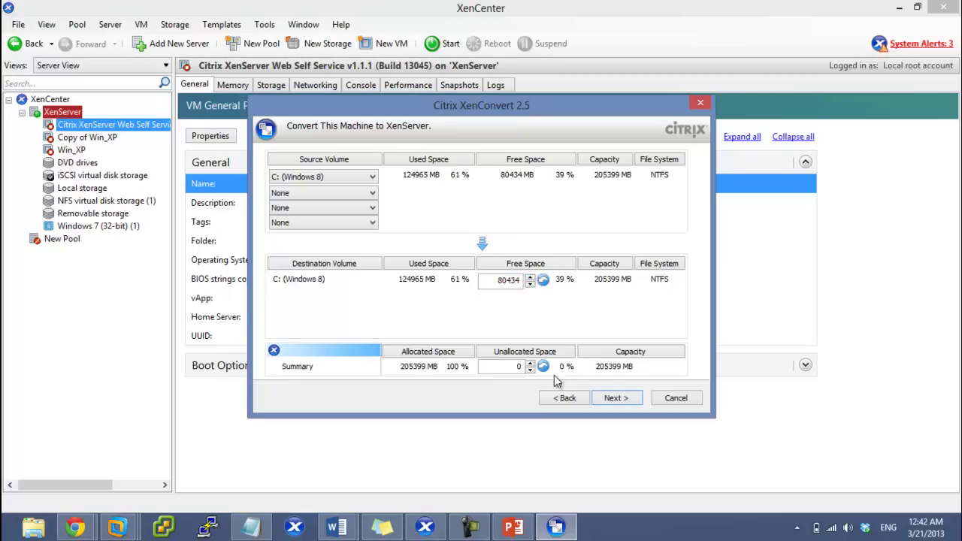
{"action": "left_click", "coordinate": [630, 397]}
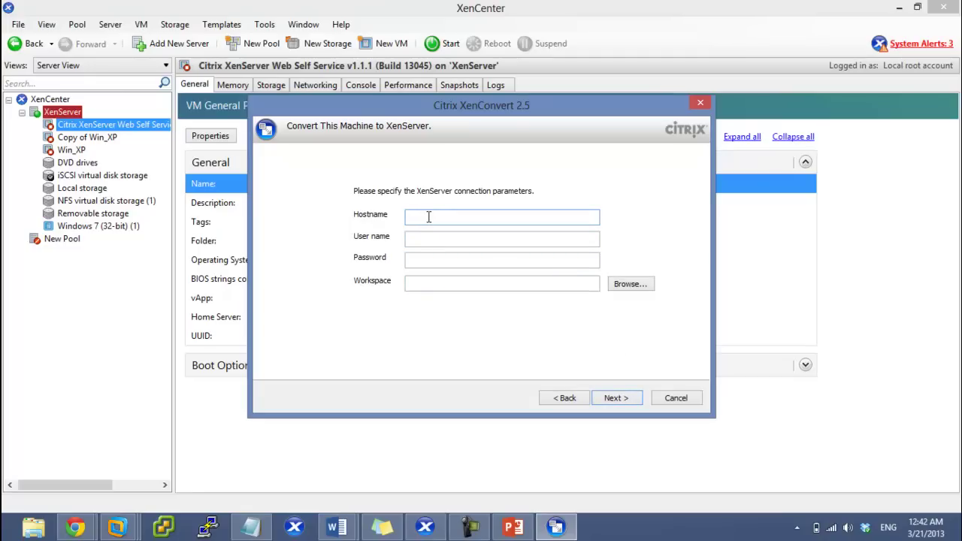
Step: Enter the XenServer connection parameters with hostname 192.168.1.20, user name root and the account password
{"action": "type", "text": "192.168.1.20"}
{"action": "left_click", "coordinate": [414, 239]}
{"action": "type", "text": "root"}
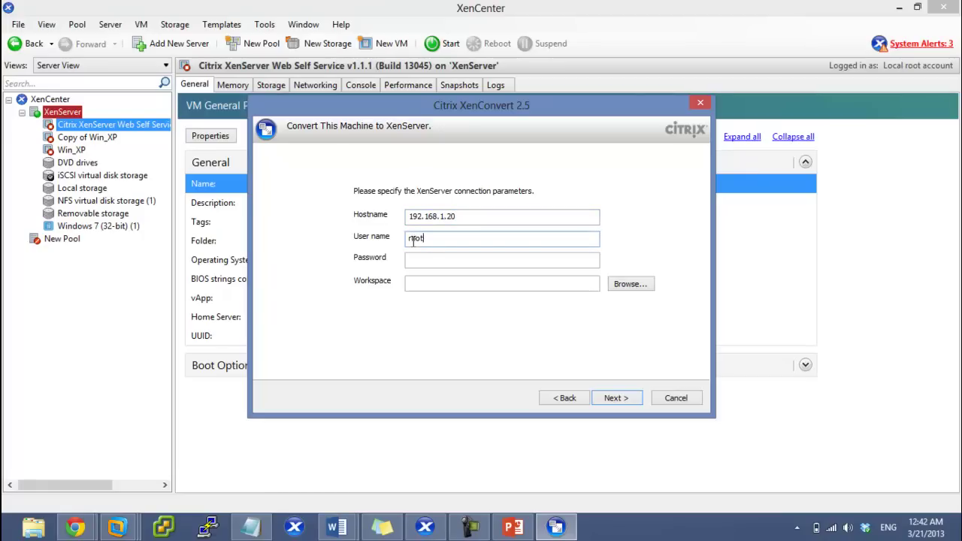
{"action": "left_click", "coordinate": [435, 260]}
{"action": "type", "text": "********"}
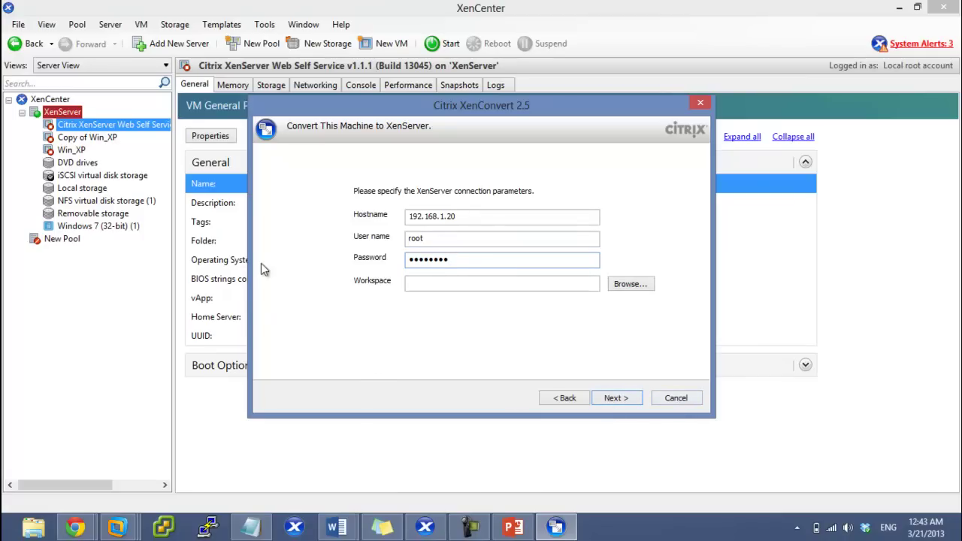
Step: Change the conversion destination to XenServer Virtual Hard Disk (VHD), and browse the folders available for storing it without choosing one
{"action": "left_click", "coordinate": [563, 400]}
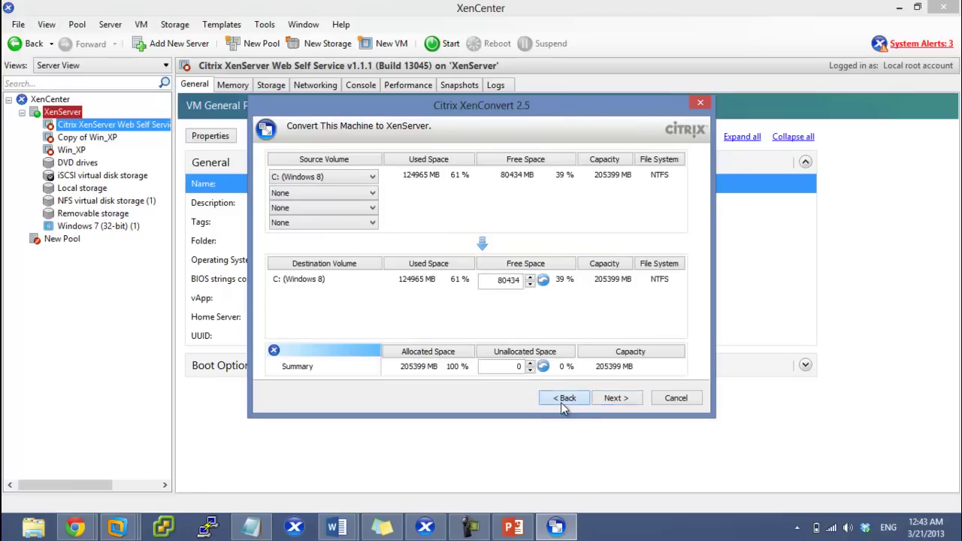
{"action": "left_click", "coordinate": [564, 400]}
{"action": "left_click", "coordinate": [537, 266]}
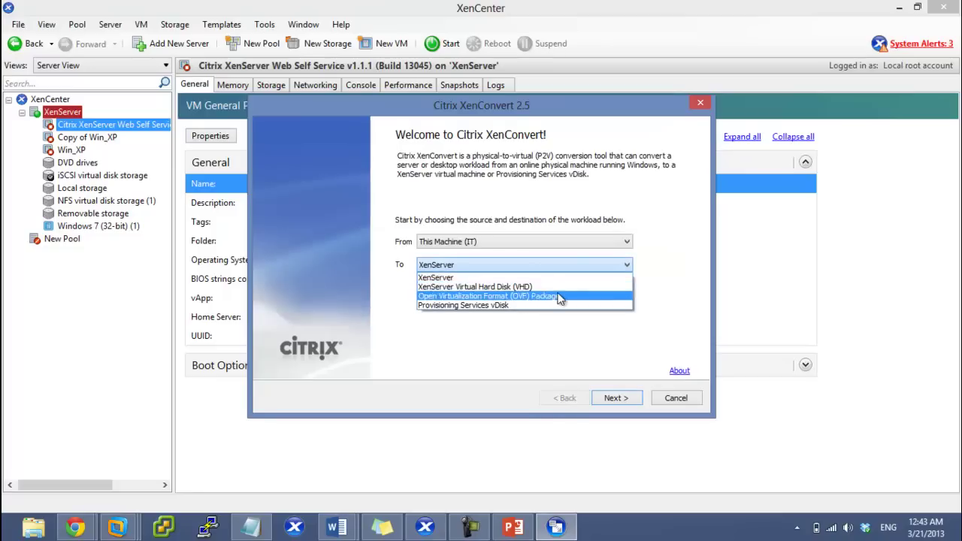
{"action": "left_click", "coordinate": [542, 287]}
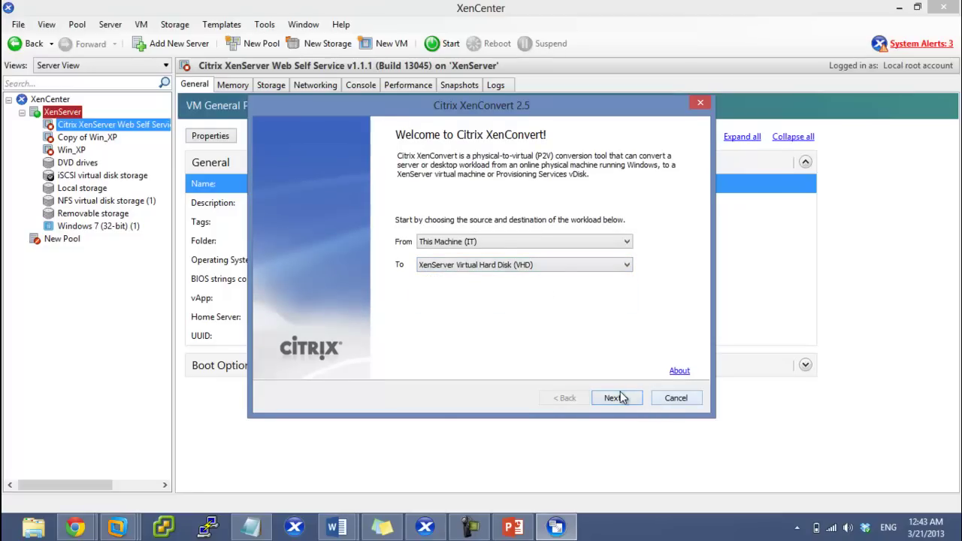
{"action": "left_click", "coordinate": [620, 399]}
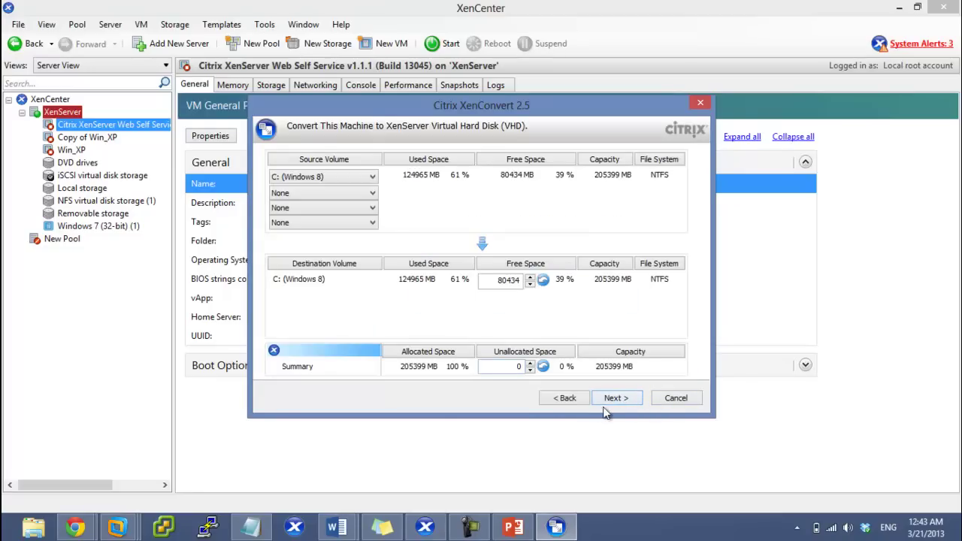
{"action": "left_click", "coordinate": [607, 404]}
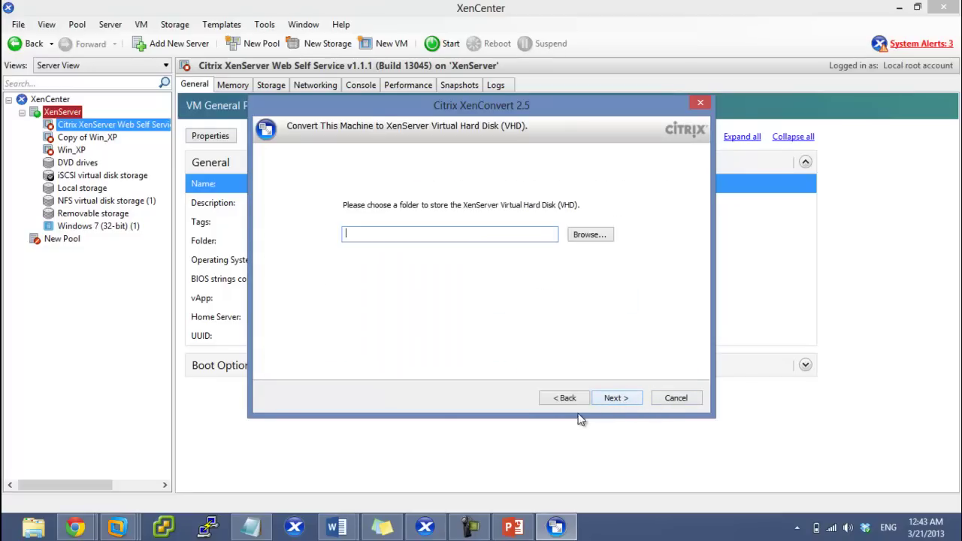
{"action": "left_click", "coordinate": [581, 243]}
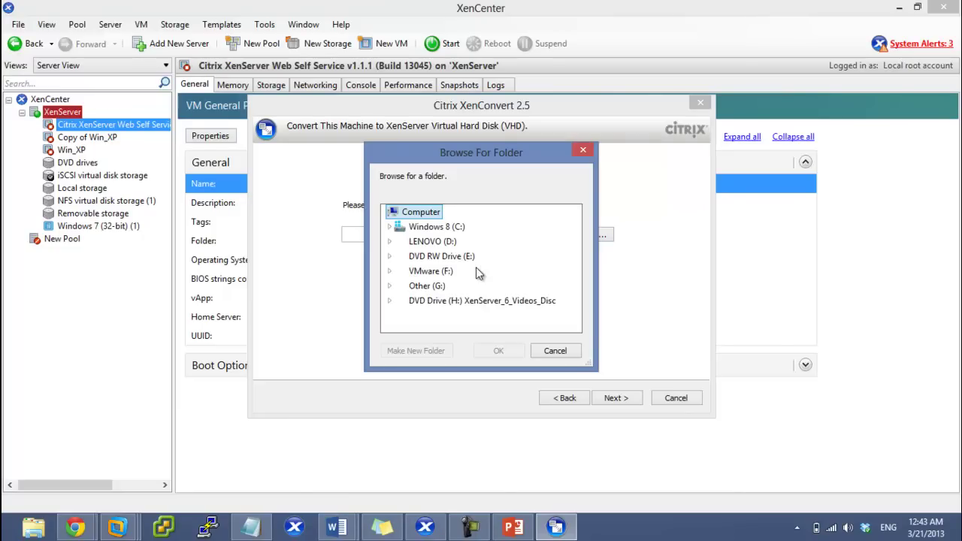
{"action": "left_click", "coordinate": [555, 351]}
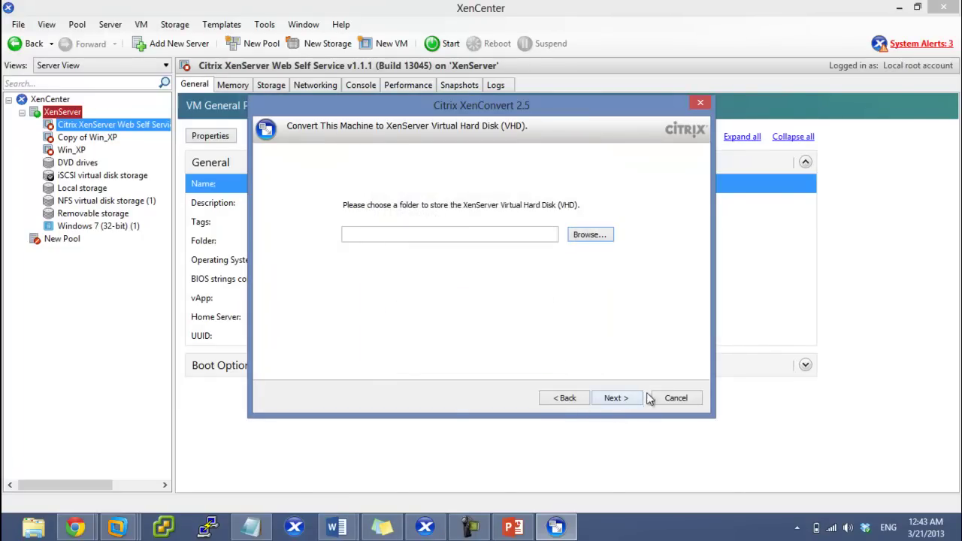
Step: Change the conversion destination to Open Virtualization Format (OVF) Package and proceed to its package options, keeping the volume settings
{"action": "left_click", "coordinate": [569, 403]}
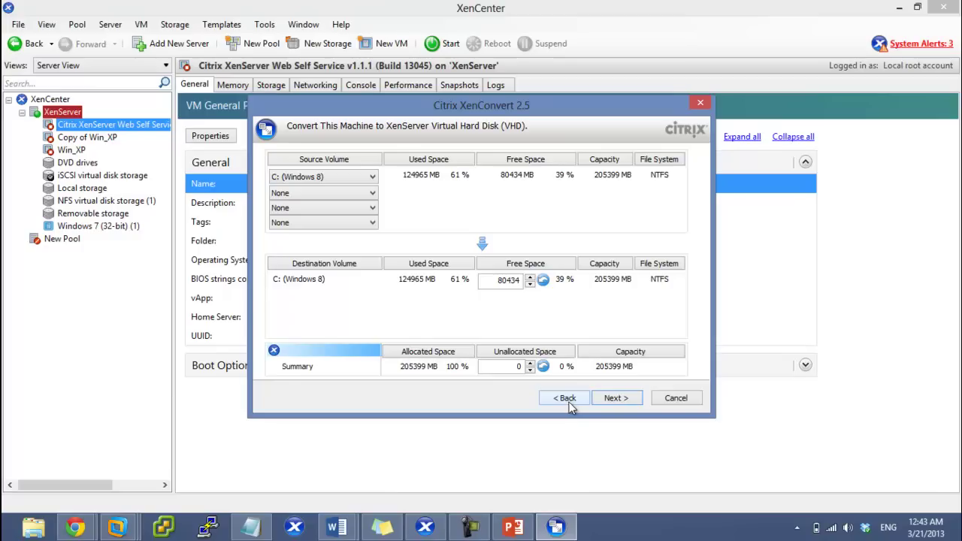
{"action": "left_click", "coordinate": [567, 400]}
{"action": "left_click", "coordinate": [531, 270]}
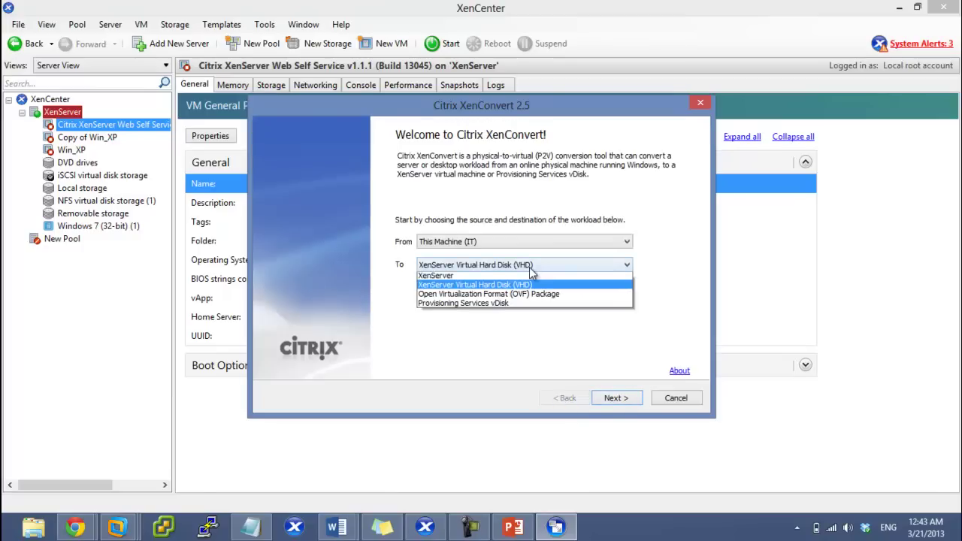
{"action": "left_click", "coordinate": [526, 298]}
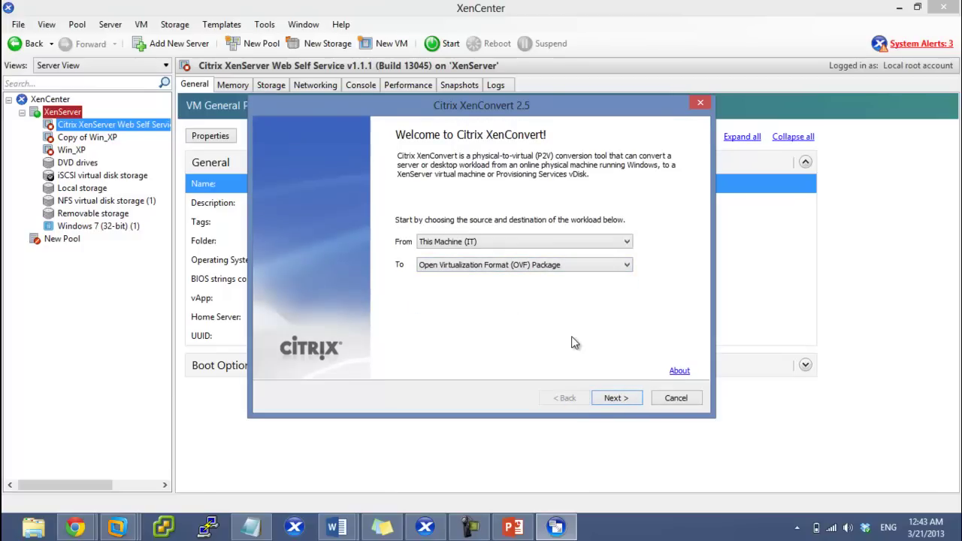
{"action": "left_click", "coordinate": [616, 399]}
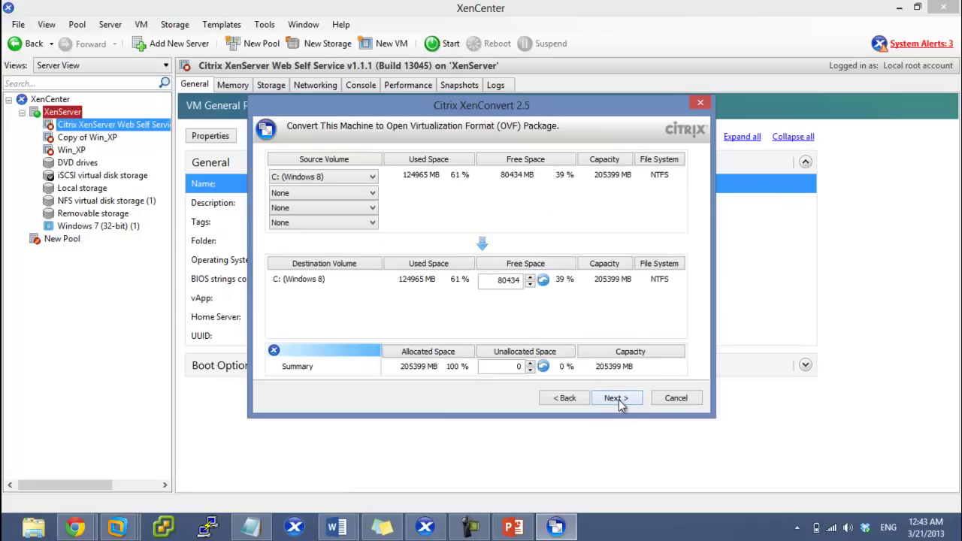
{"action": "left_click", "coordinate": [612, 403]}
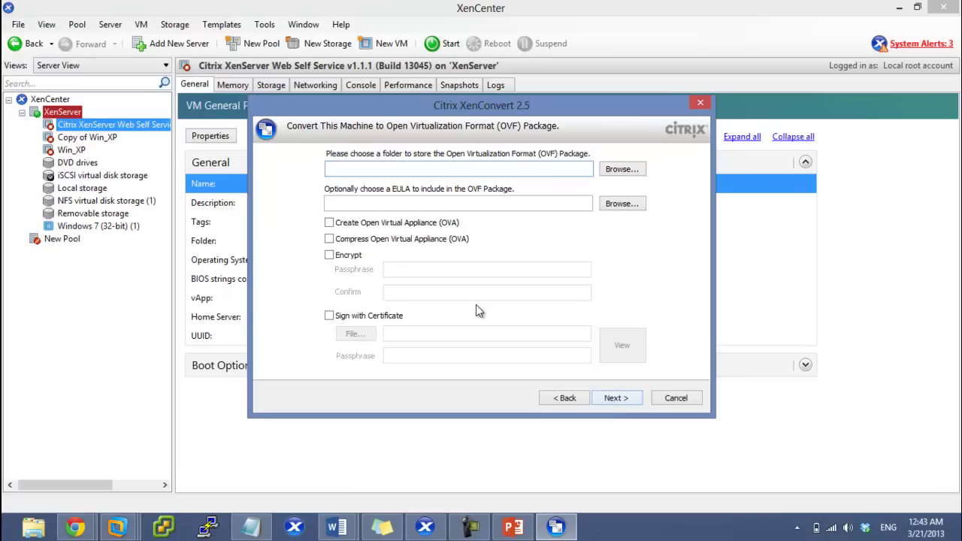
Step: Try the Encrypt option, enable creating and compressing an Open Virtual Appliance (OVA), and return to the source and destination selection
{"action": "left_click", "coordinate": [363, 226]}
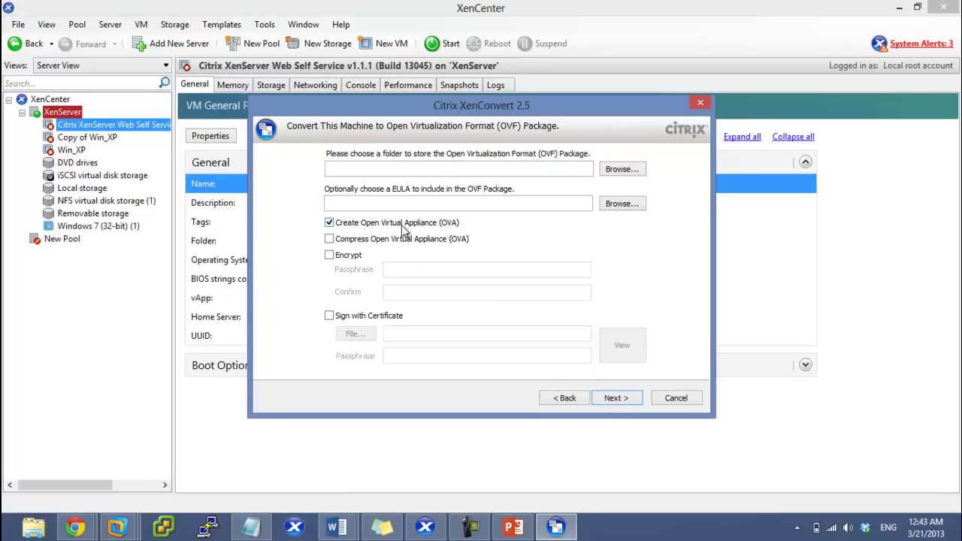
{"action": "left_click", "coordinate": [403, 242]}
{"action": "left_click", "coordinate": [373, 240]}
{"action": "left_click", "coordinate": [347, 255]}
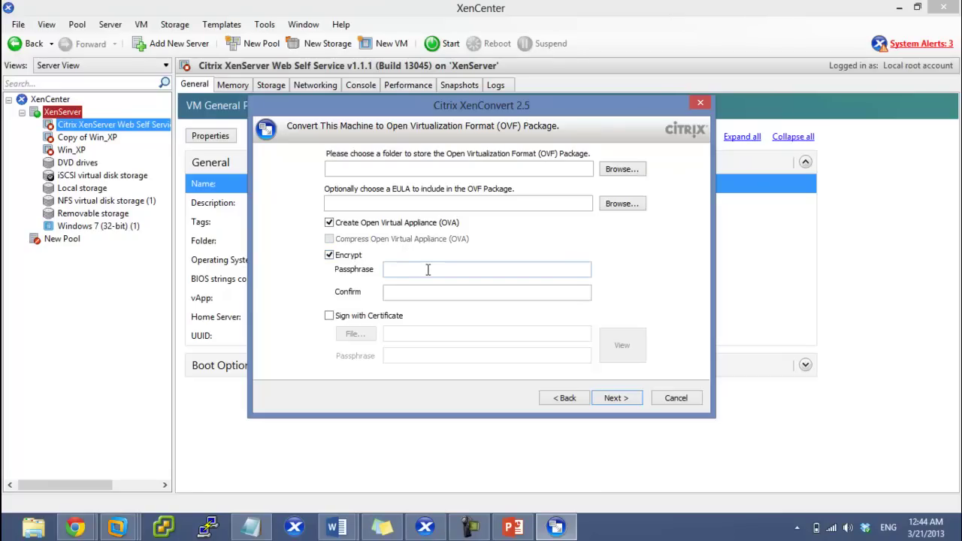
{"action": "left_click", "coordinate": [347, 255]}
{"action": "left_click", "coordinate": [345, 241]}
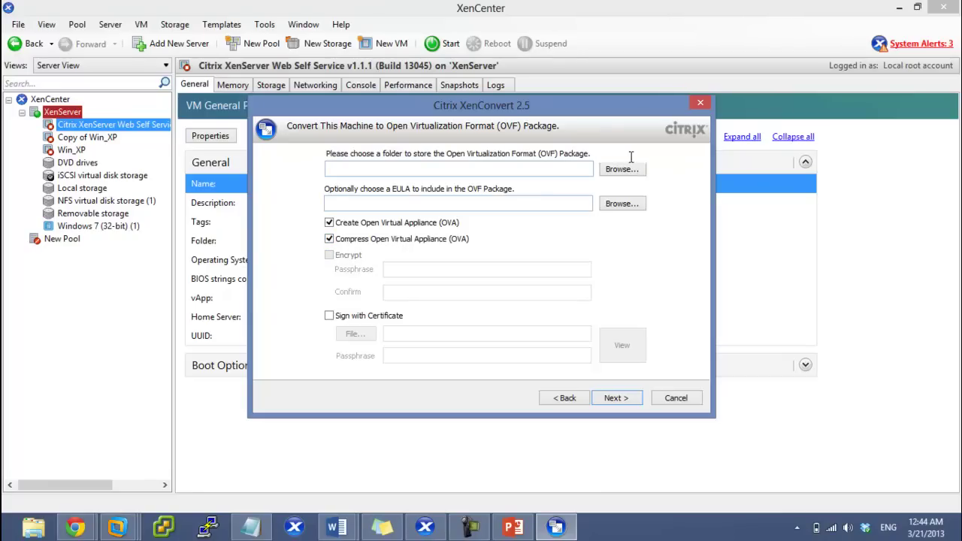
{"action": "left_click", "coordinate": [565, 401]}
{"action": "left_click", "coordinate": [565, 401]}
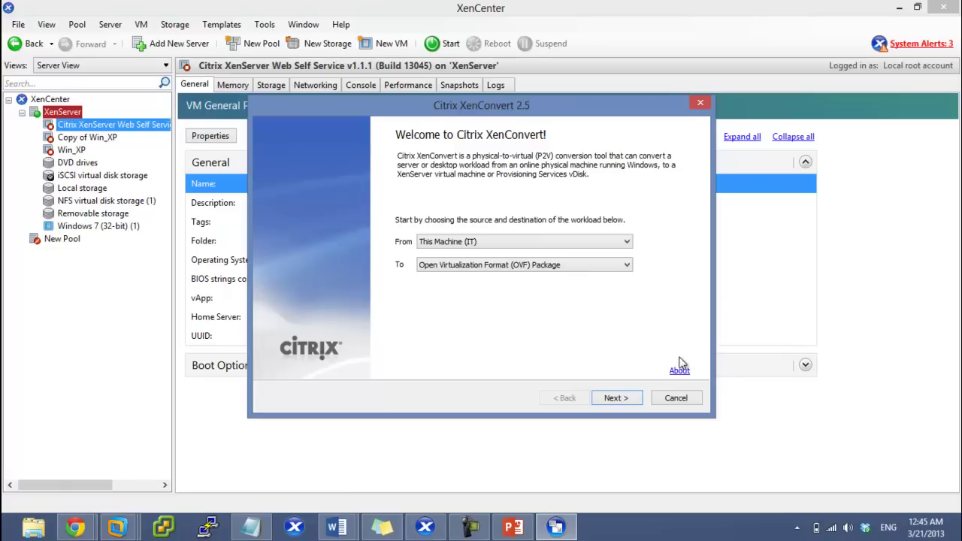
{"action": "left_click", "coordinate": [475, 528]}
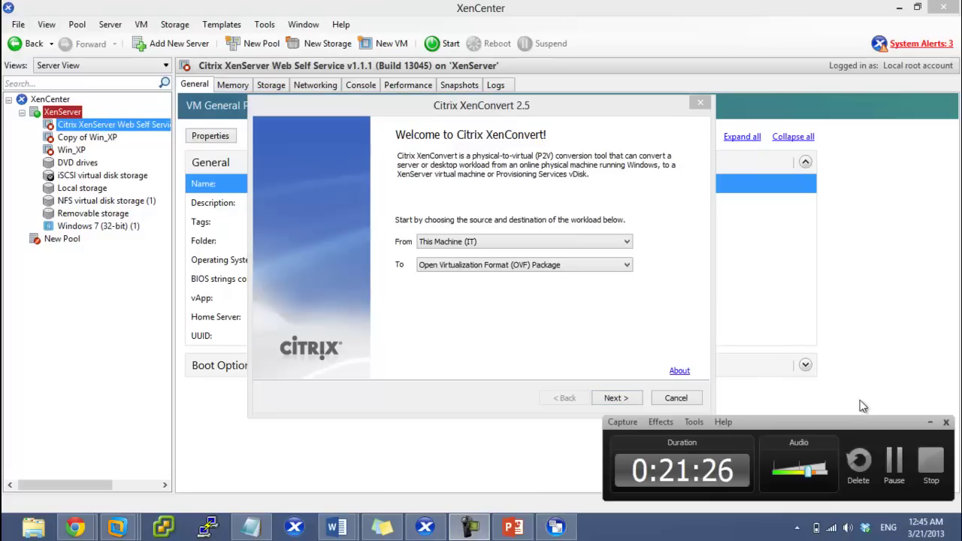
{"action": "left_click", "coordinate": [933, 466]}
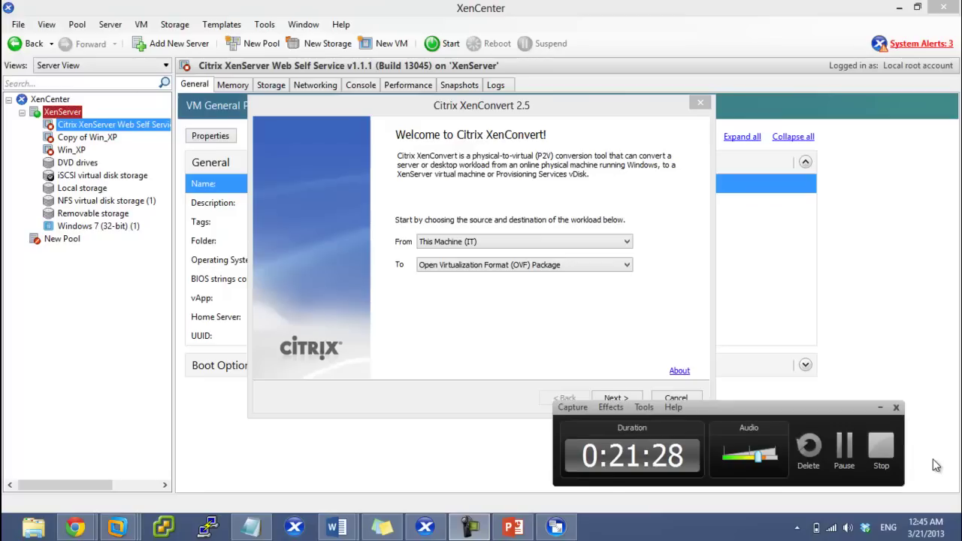